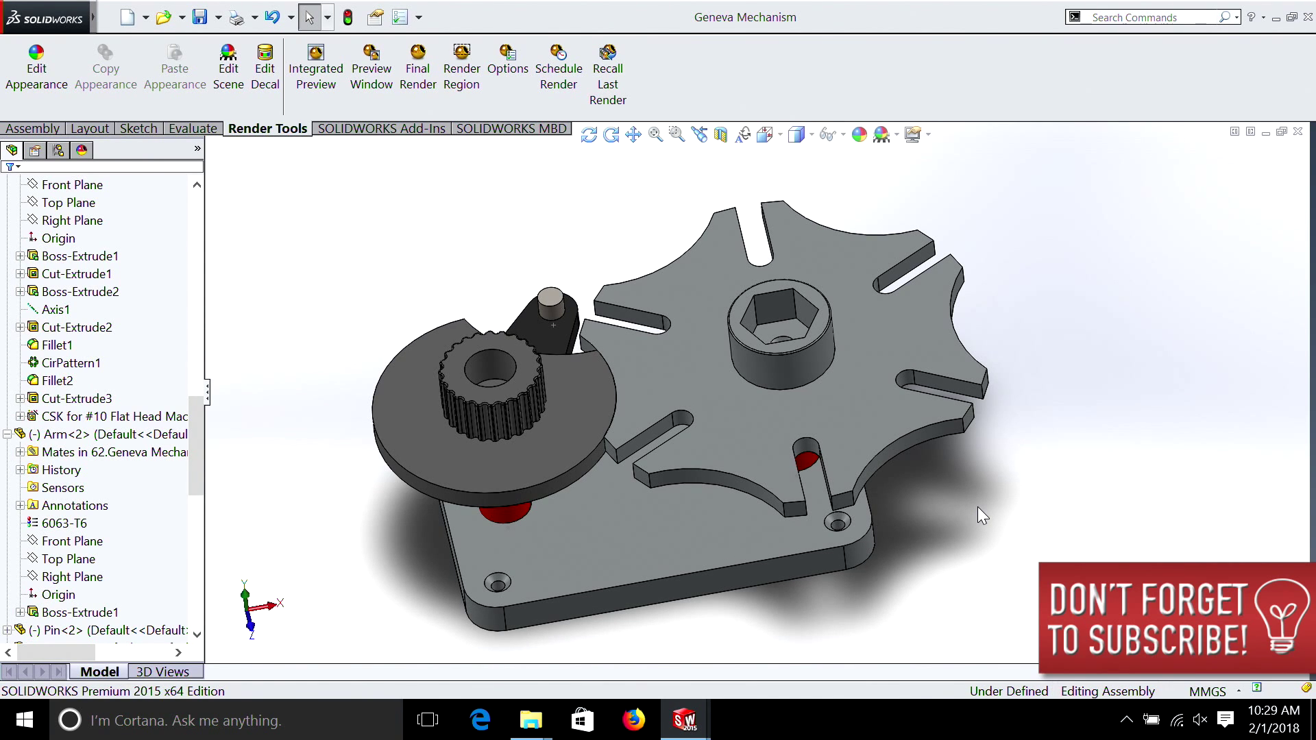
Turn the thumb wheel until the arm's pin enters a Geneva wheel slot, then select the pin
key(f)
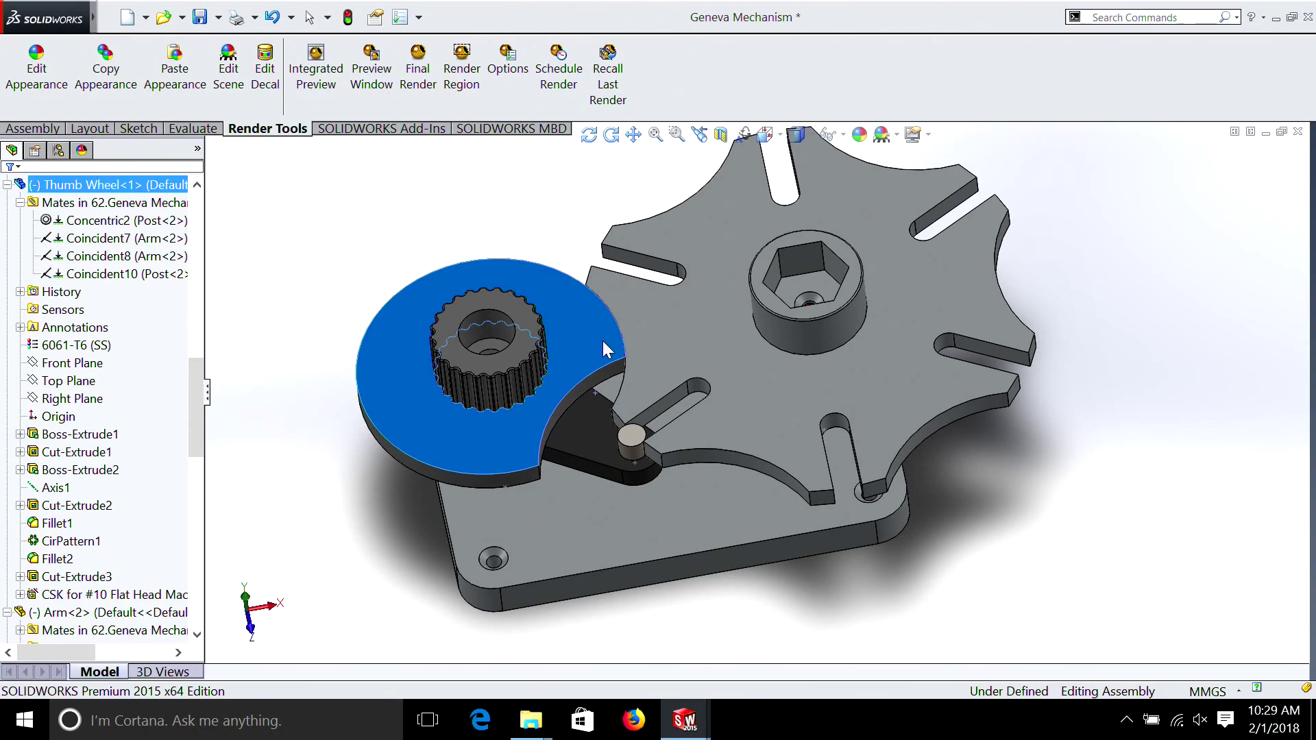
mouse_move(615, 388)
mouse_down()
mouse_move(635, 436)
mouse_move(639, 388)
mouse_move(575, 337)
mouse_move(631, 387)
mouse_up()
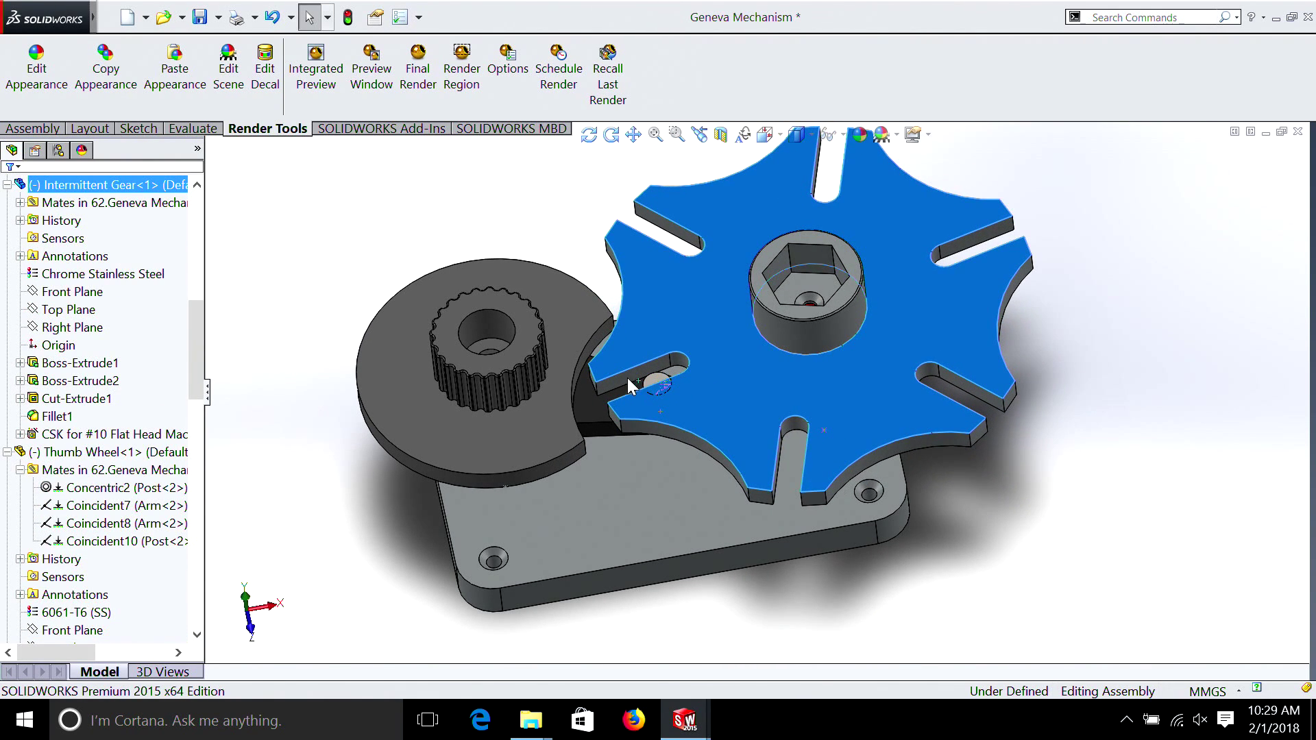
scroll(655, 384, up, 5)
click(767, 353)
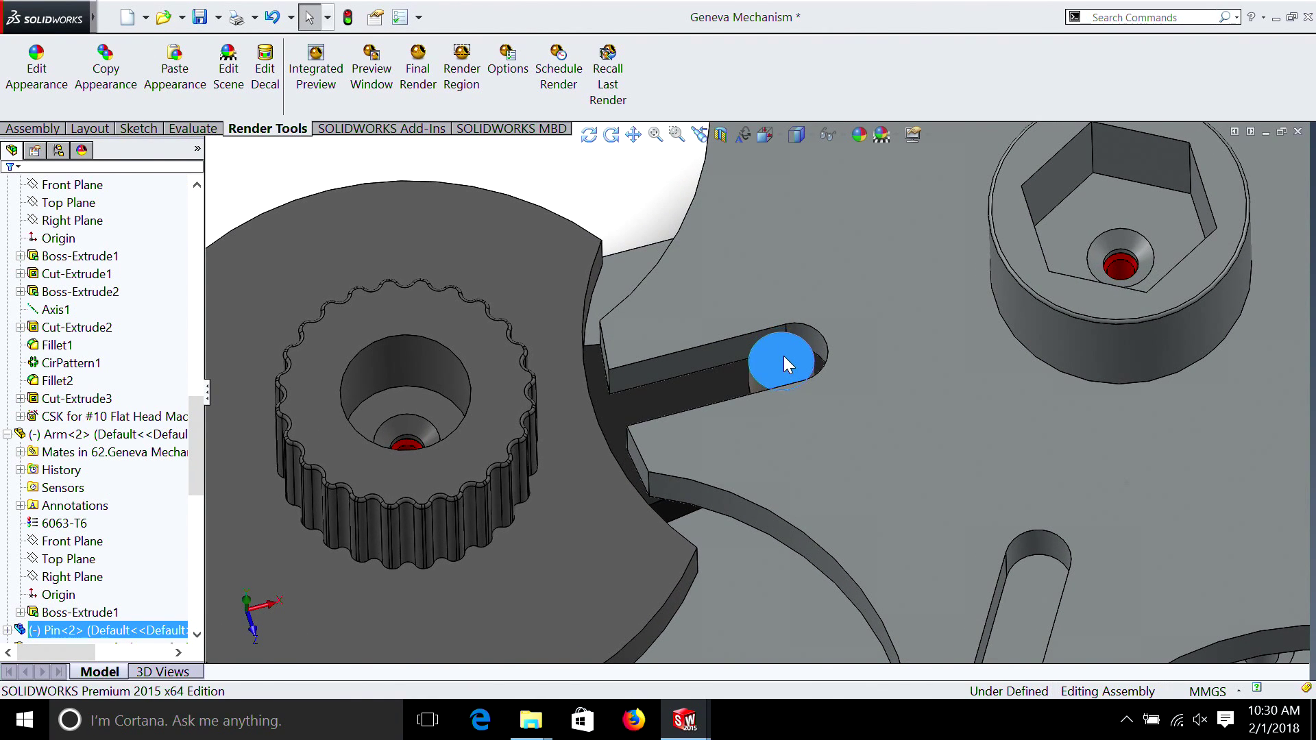
scroll(782, 358, up, 1)
middle_drag(781, 354, 762, 555)
middle_drag(755, 429, 662, 243)
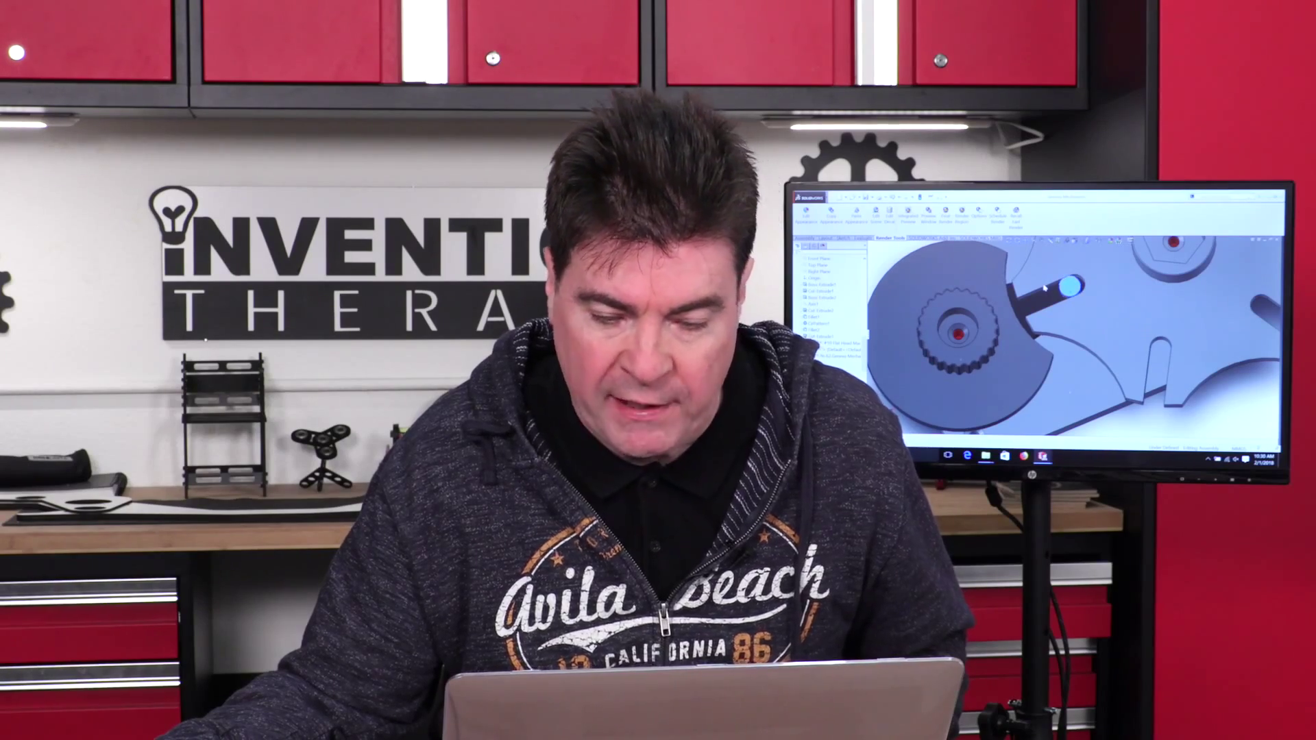
middle_drag(1044, 288, 1074, 306)
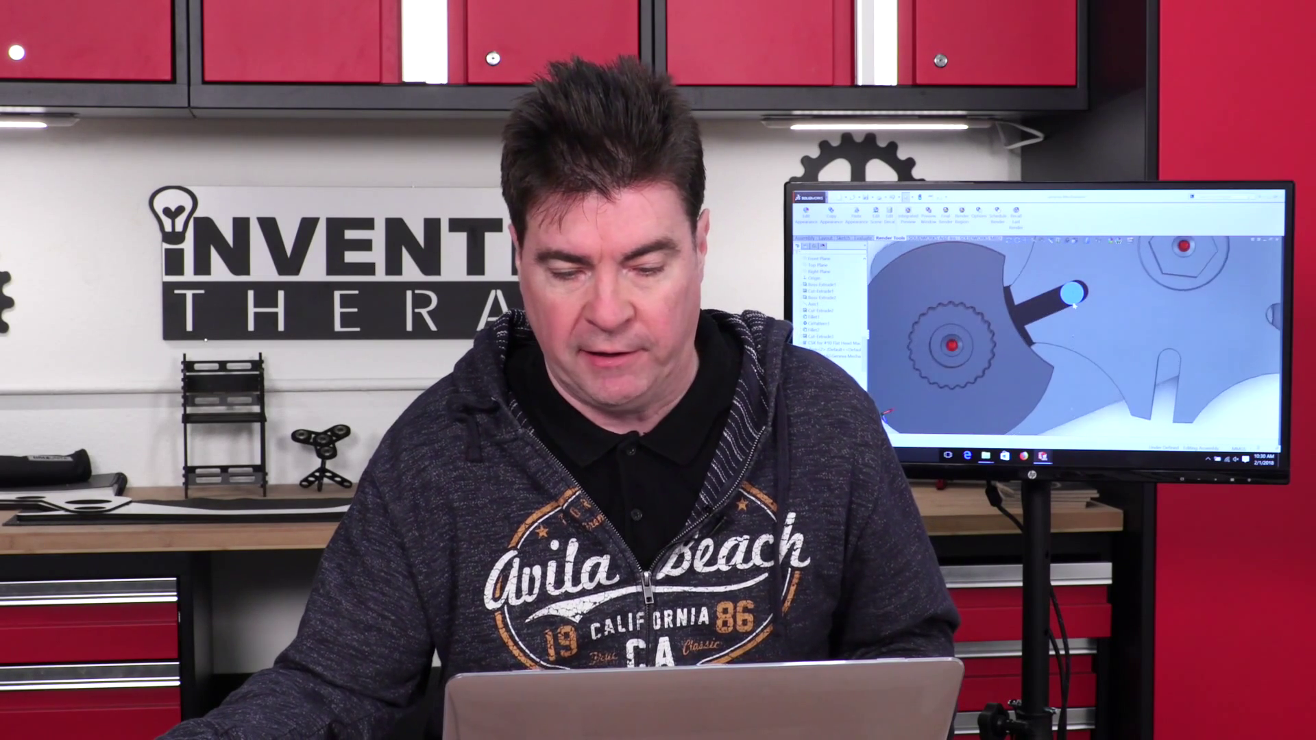
scroll(1072, 294, up, 3)
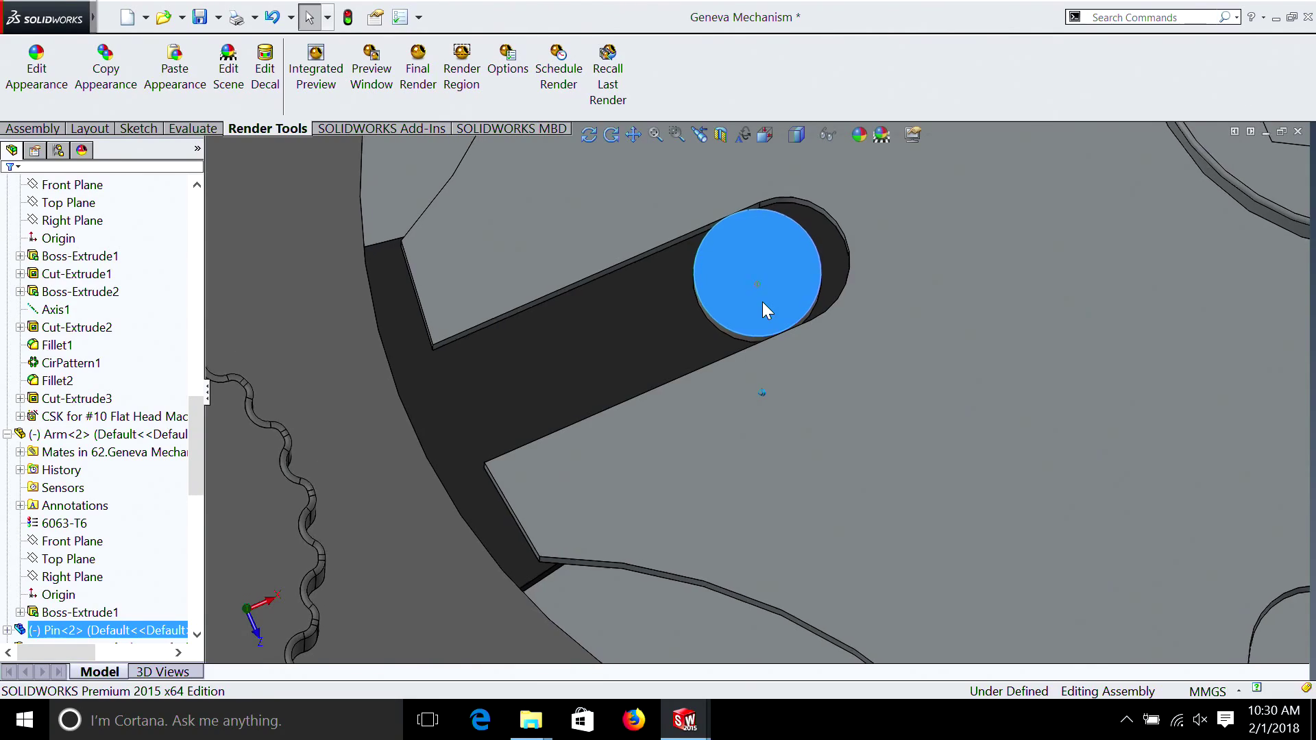
scroll(765, 308, up, 5)
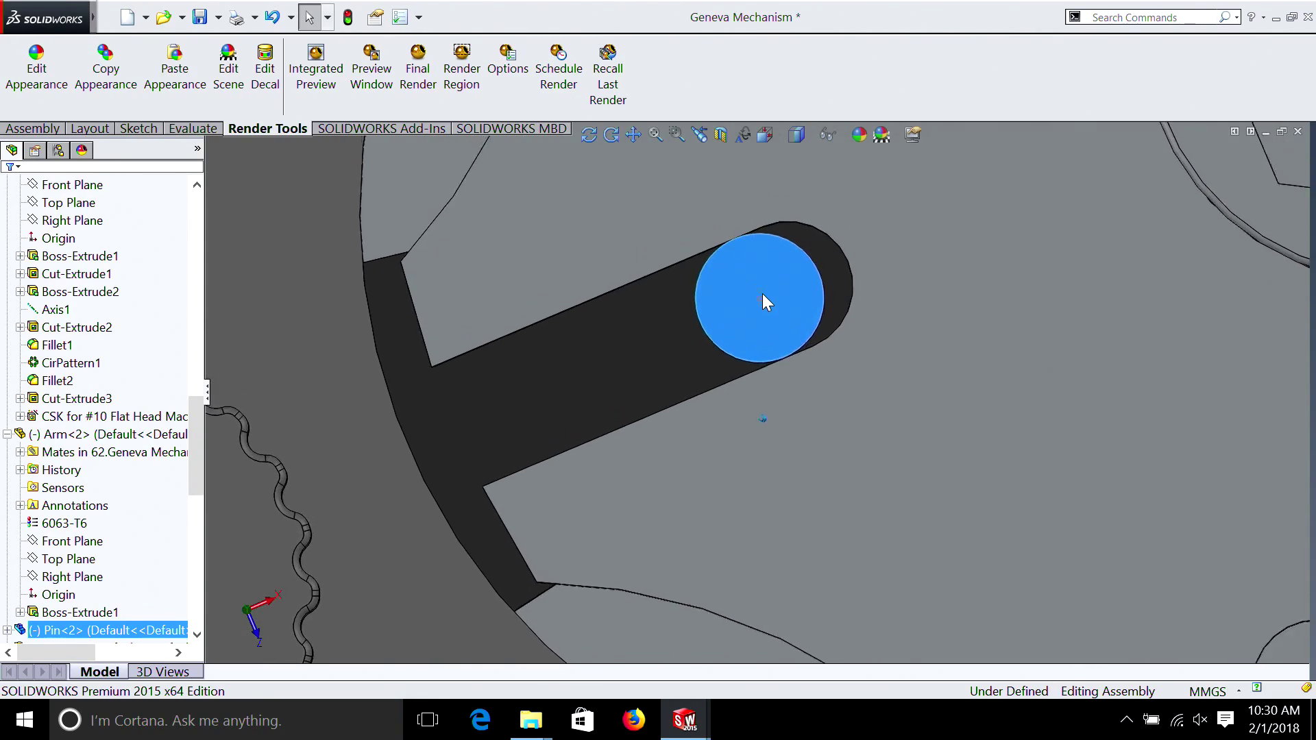
scroll(763, 293, down, 5)
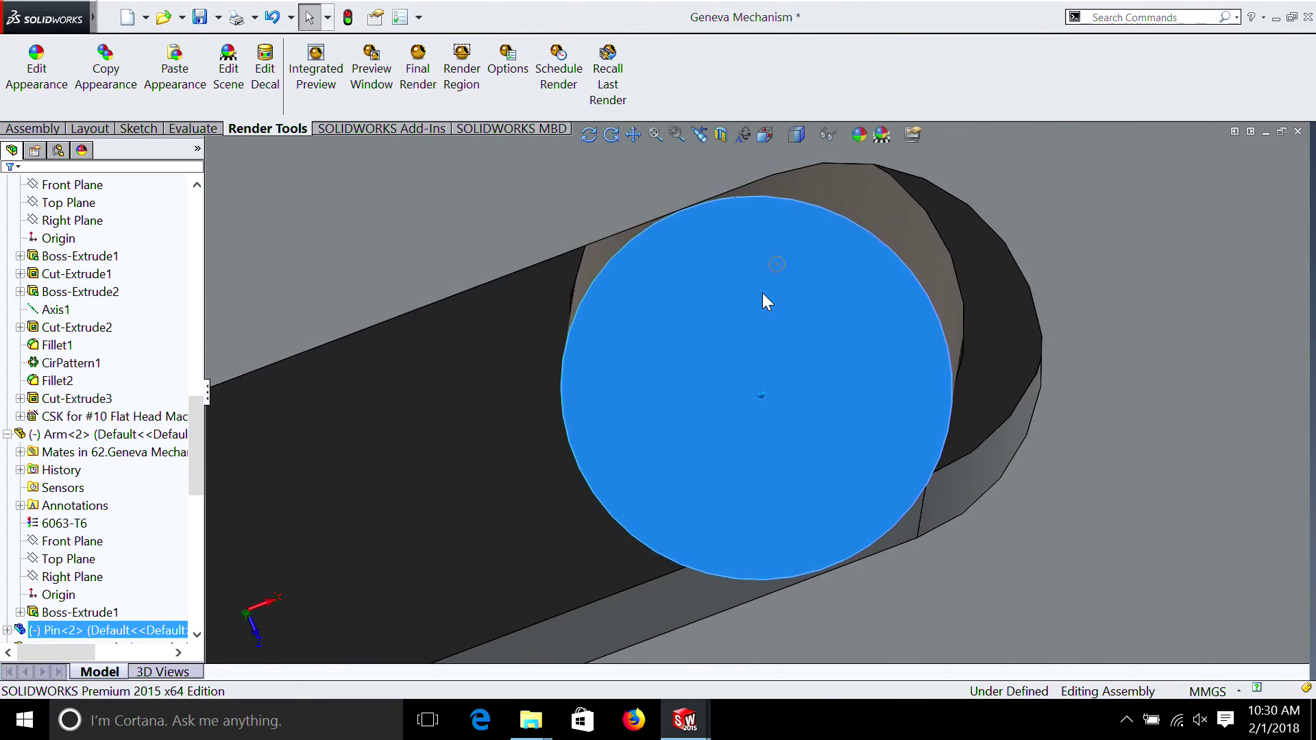
scroll(763, 294, down, 5)
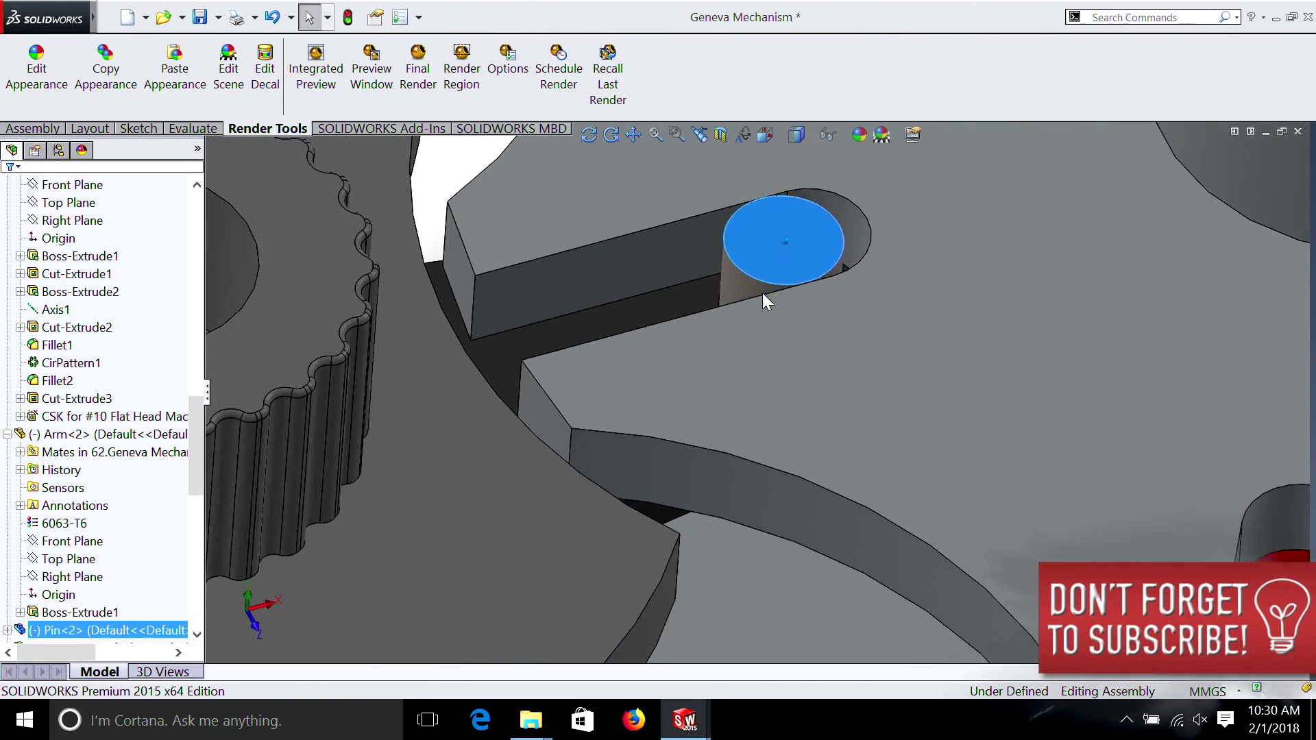
scroll(762, 293, down, 4)
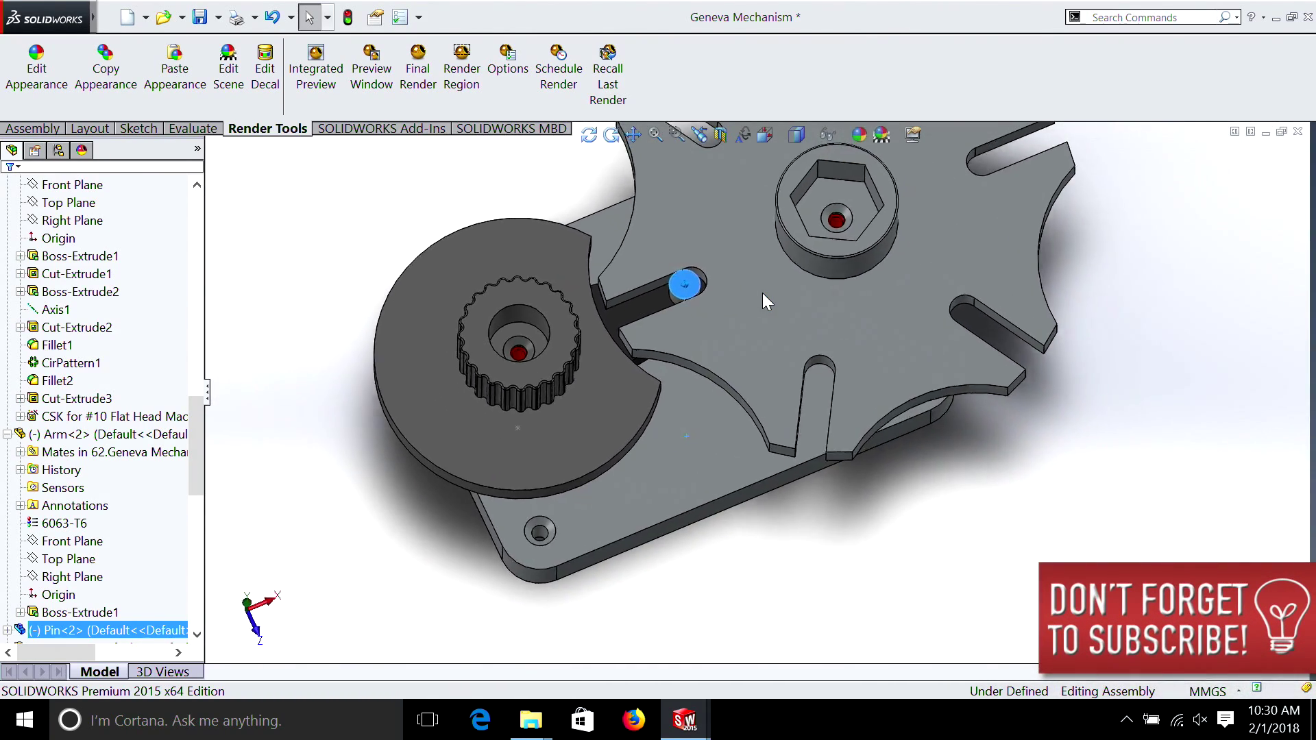
key(f)
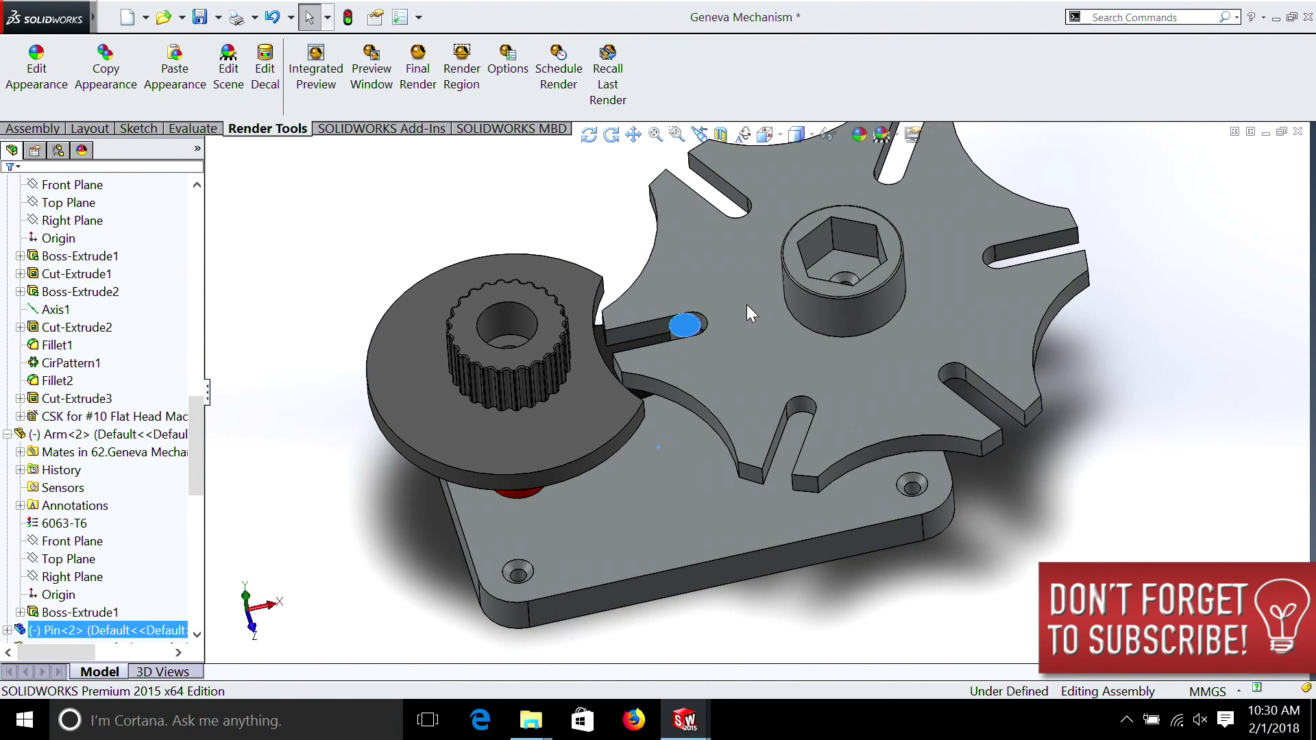
key(Up)
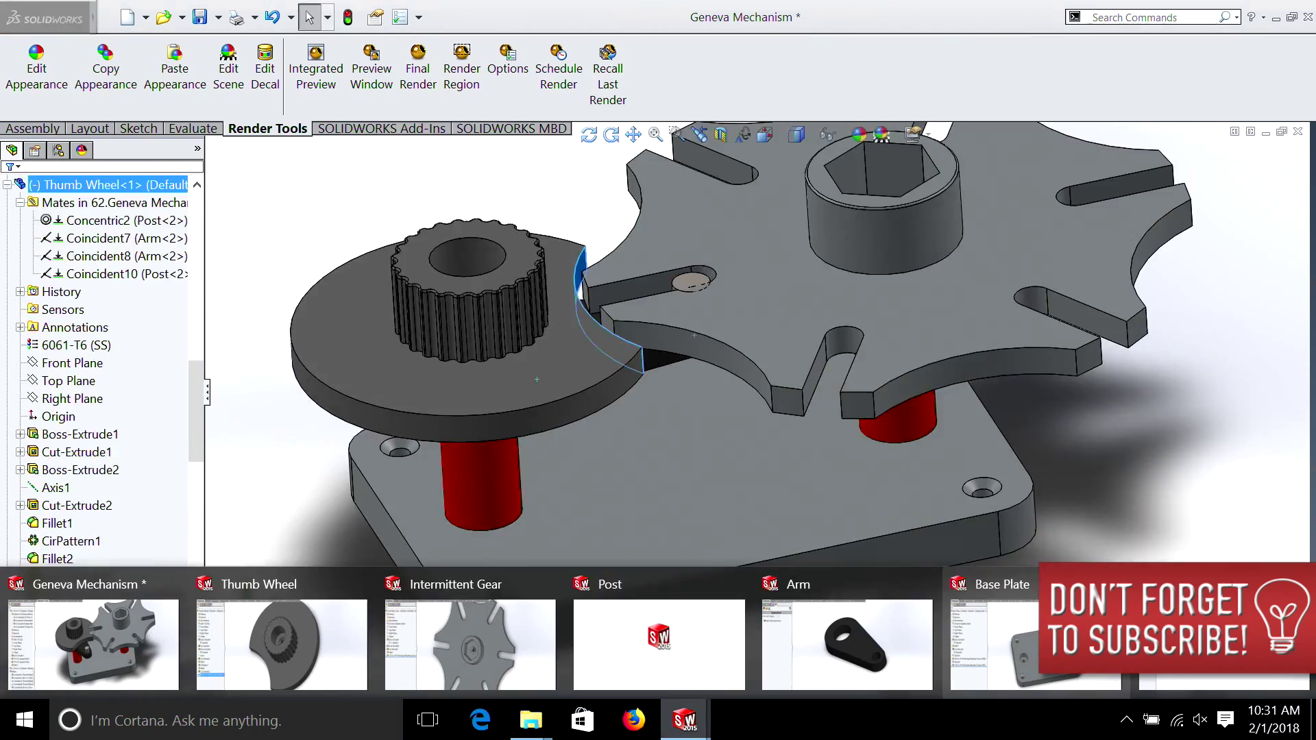
mouse_move(1001, 644)
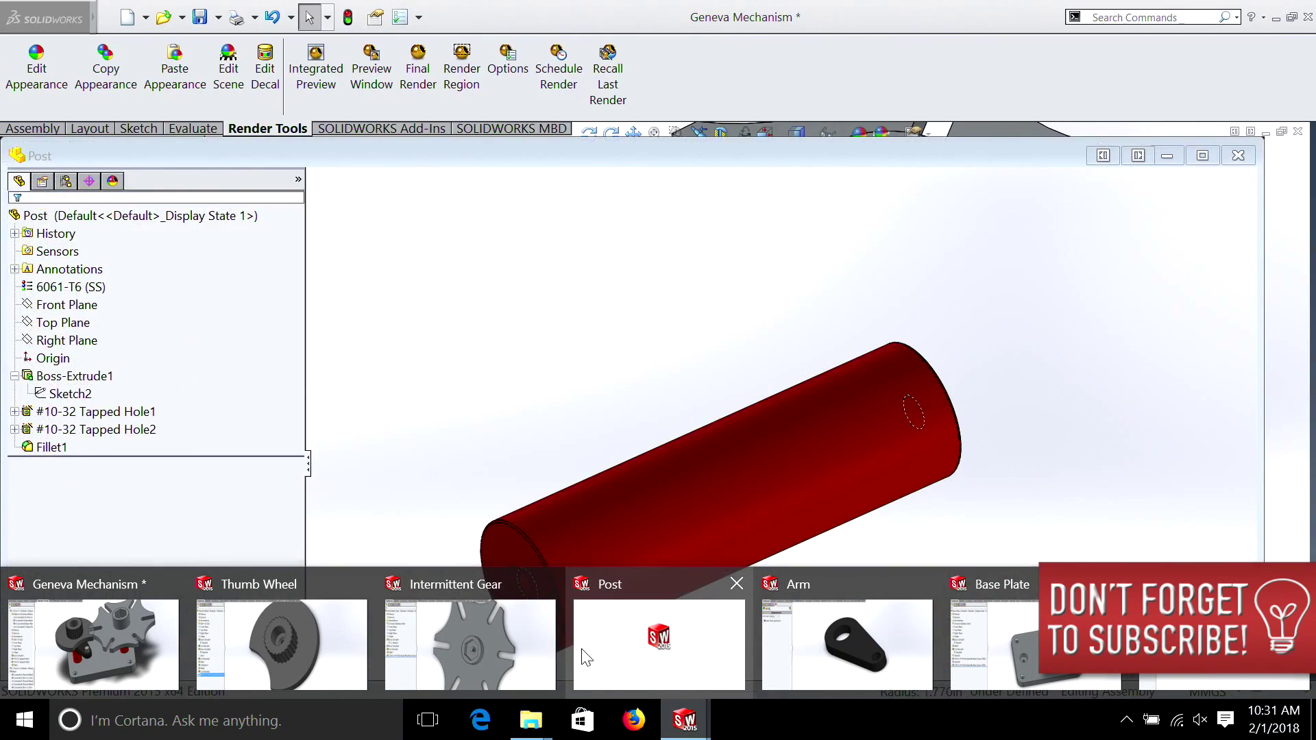
In the Geneva Mechanism assembly, delete the post's Coincident15 mate
mouse_move(455, 650)
click(151, 652)
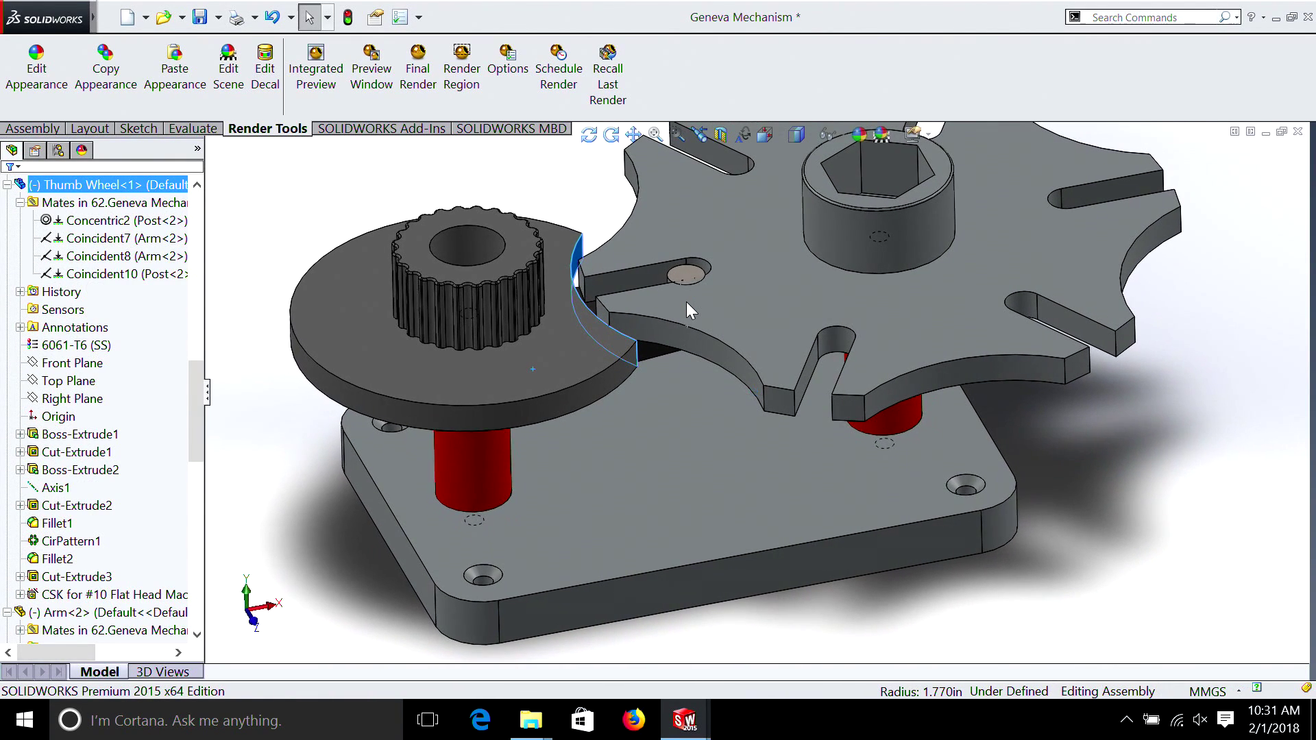
click(477, 469)
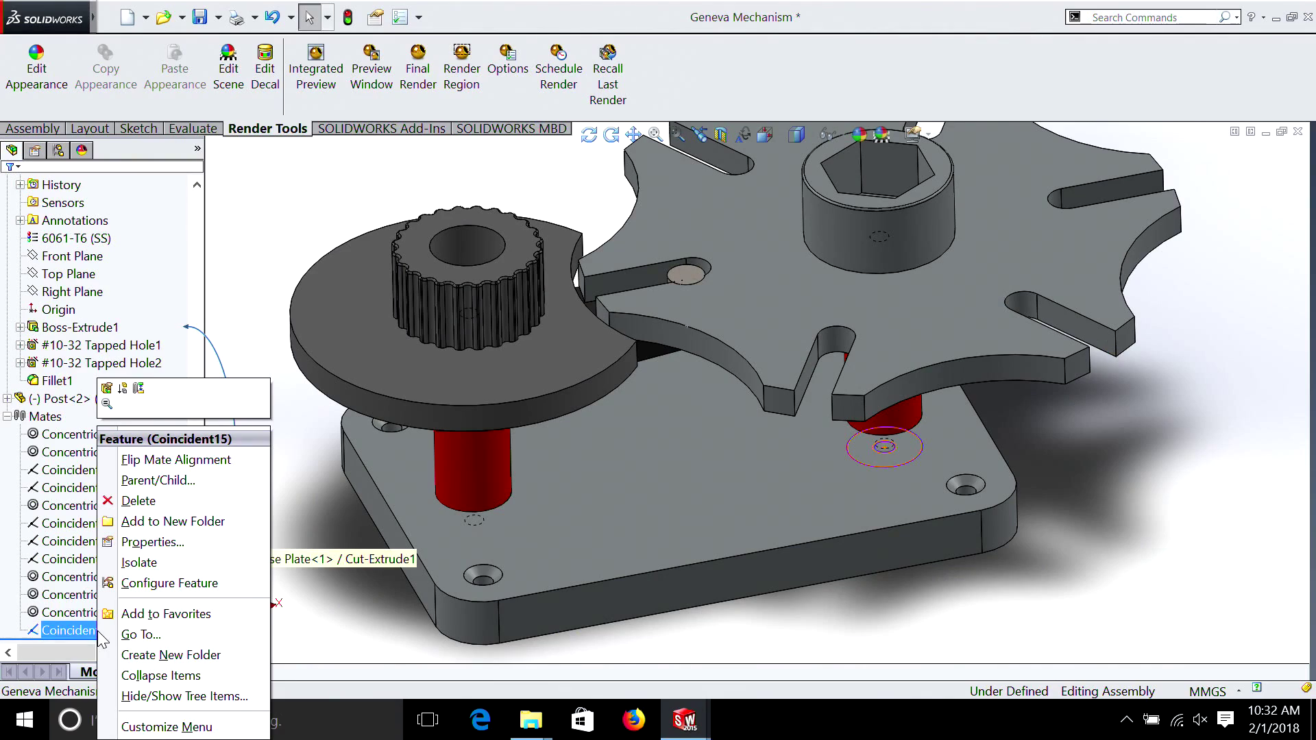
click(133, 500)
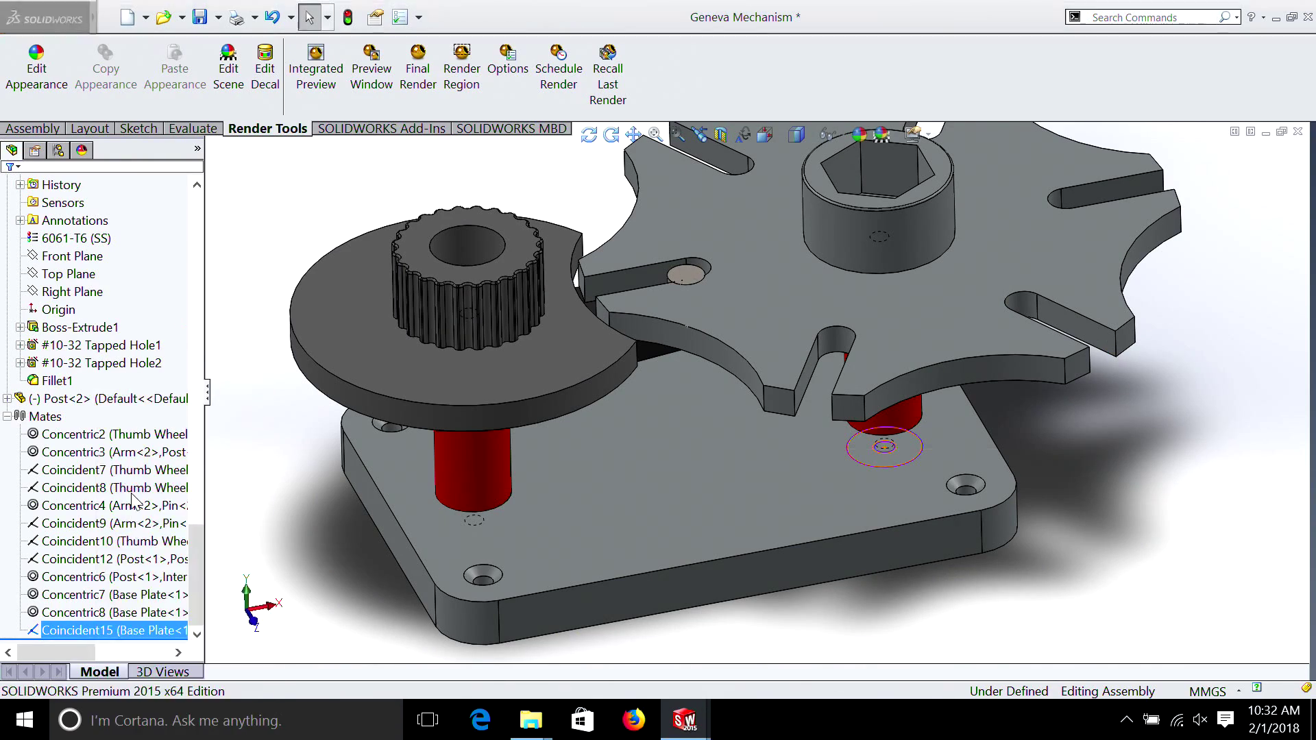
click(1100, 497)
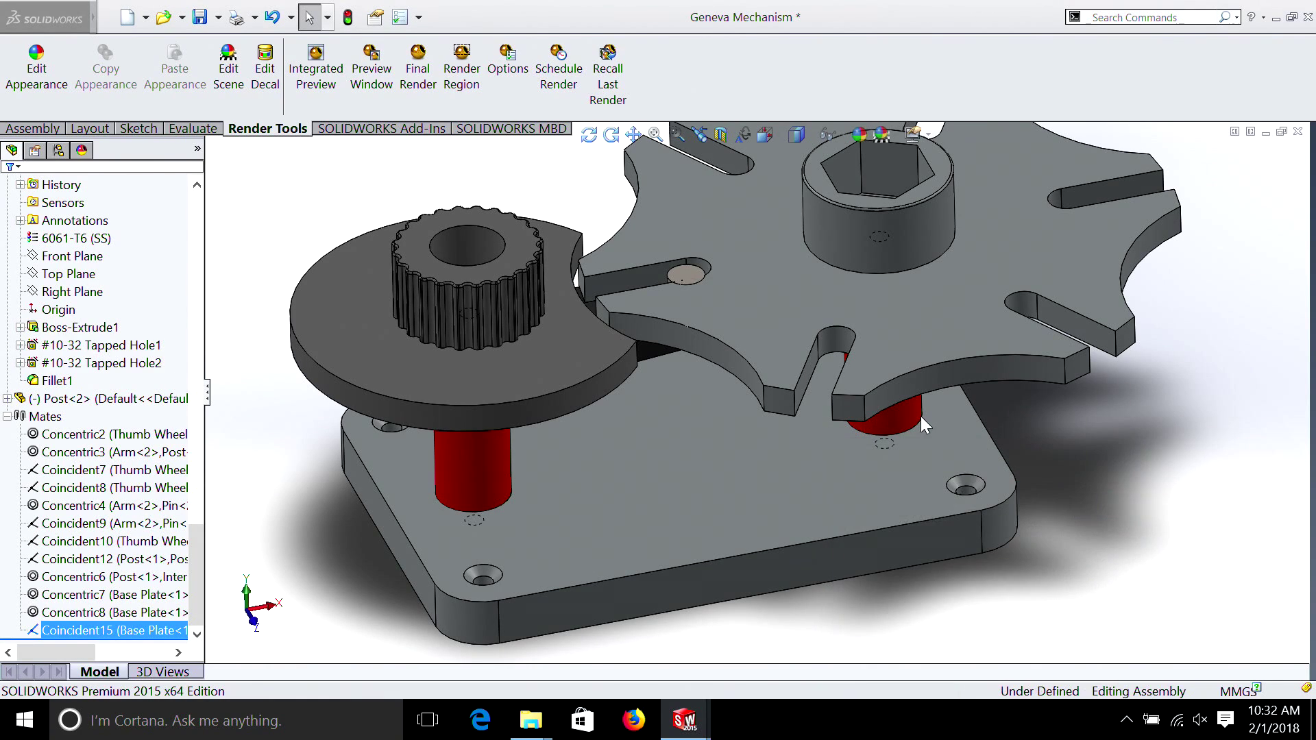
Drag the freed post and wheel parts apart vertically and view from the Front
drag(894, 380, 872, 168)
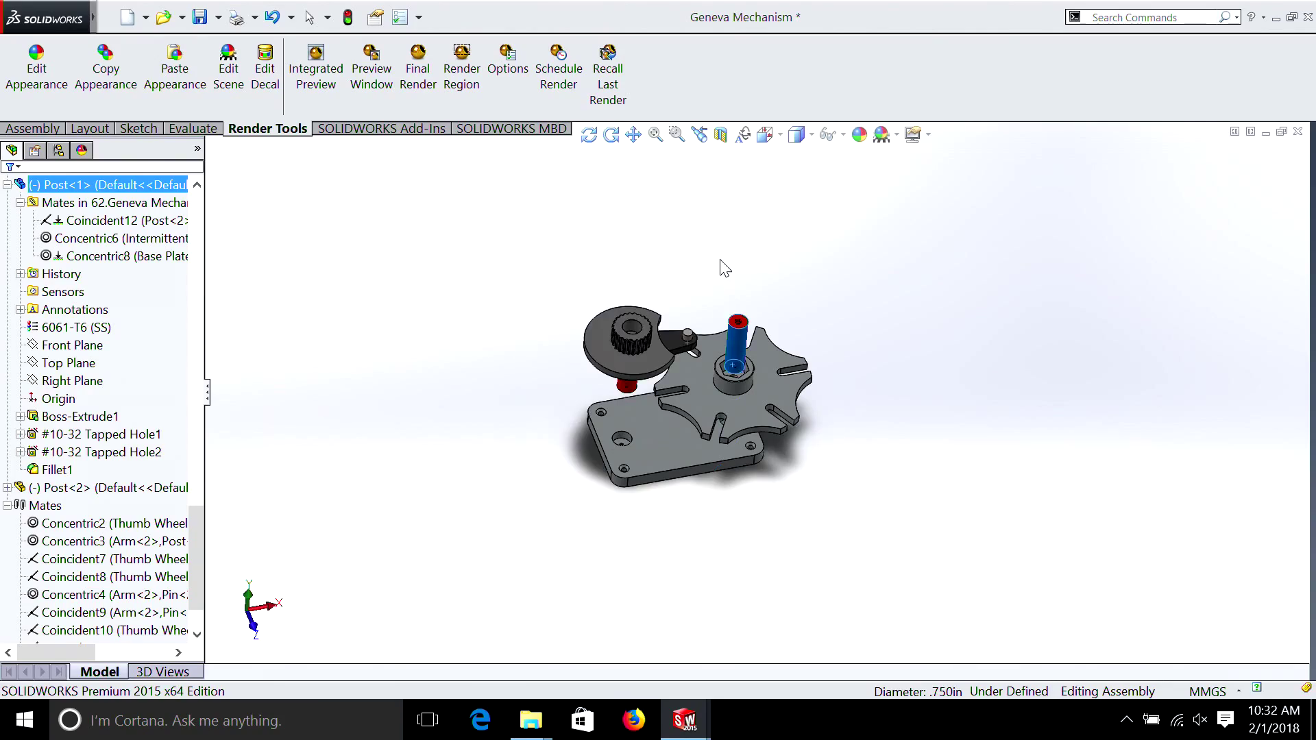
drag(720, 265, 714, 221)
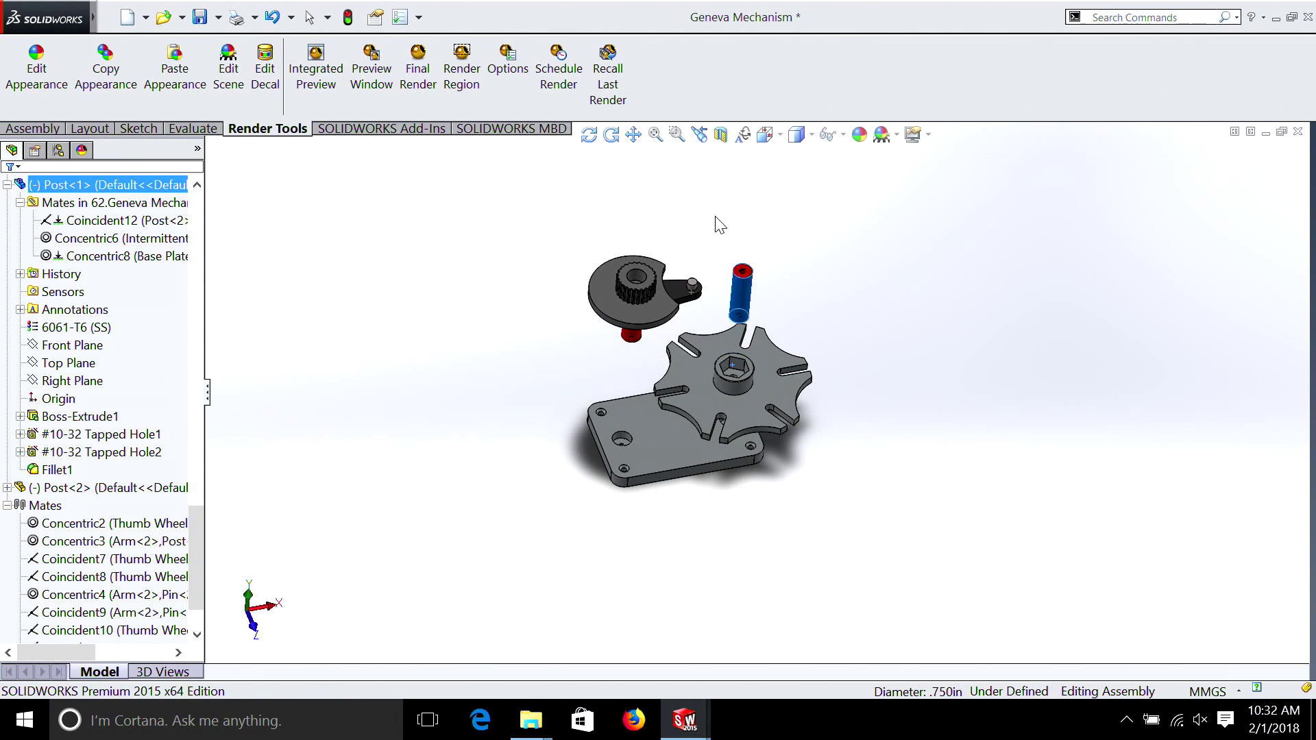
key(ctrl+1)
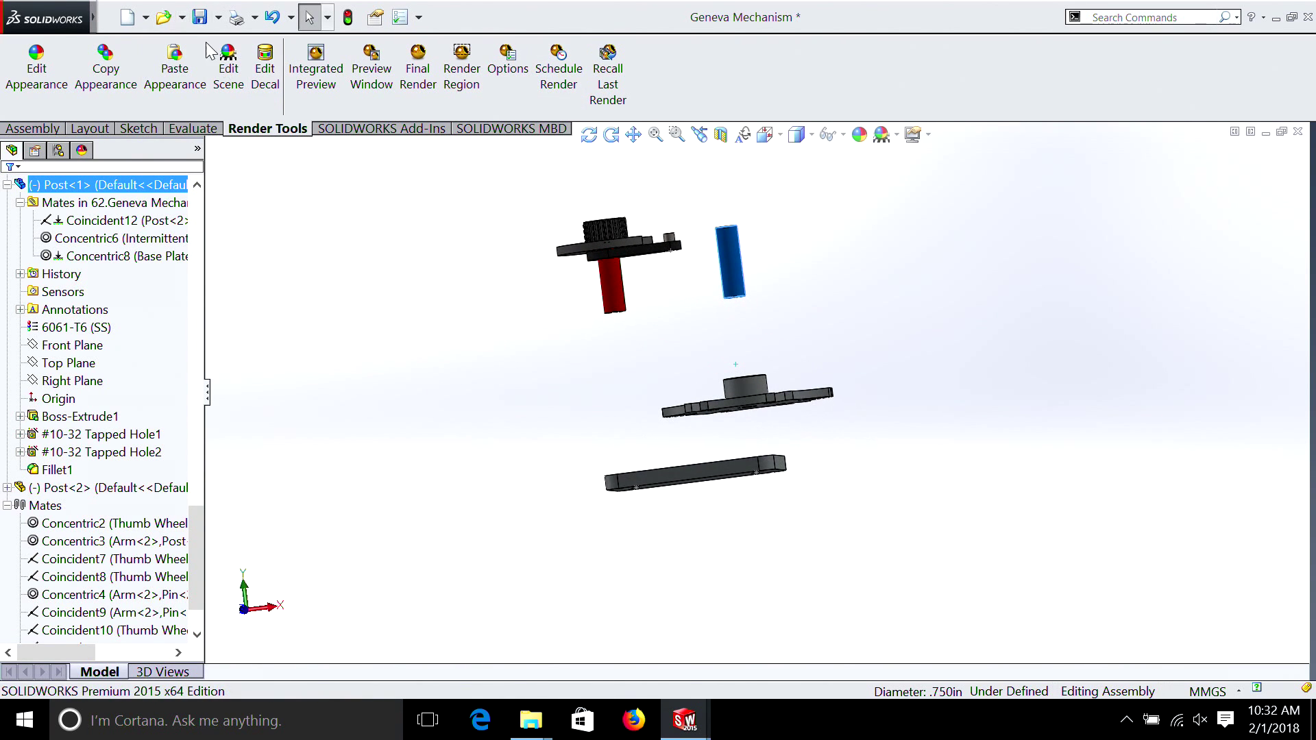
Mate the post's bottom face coincident with the base plate hole
click(40, 130)
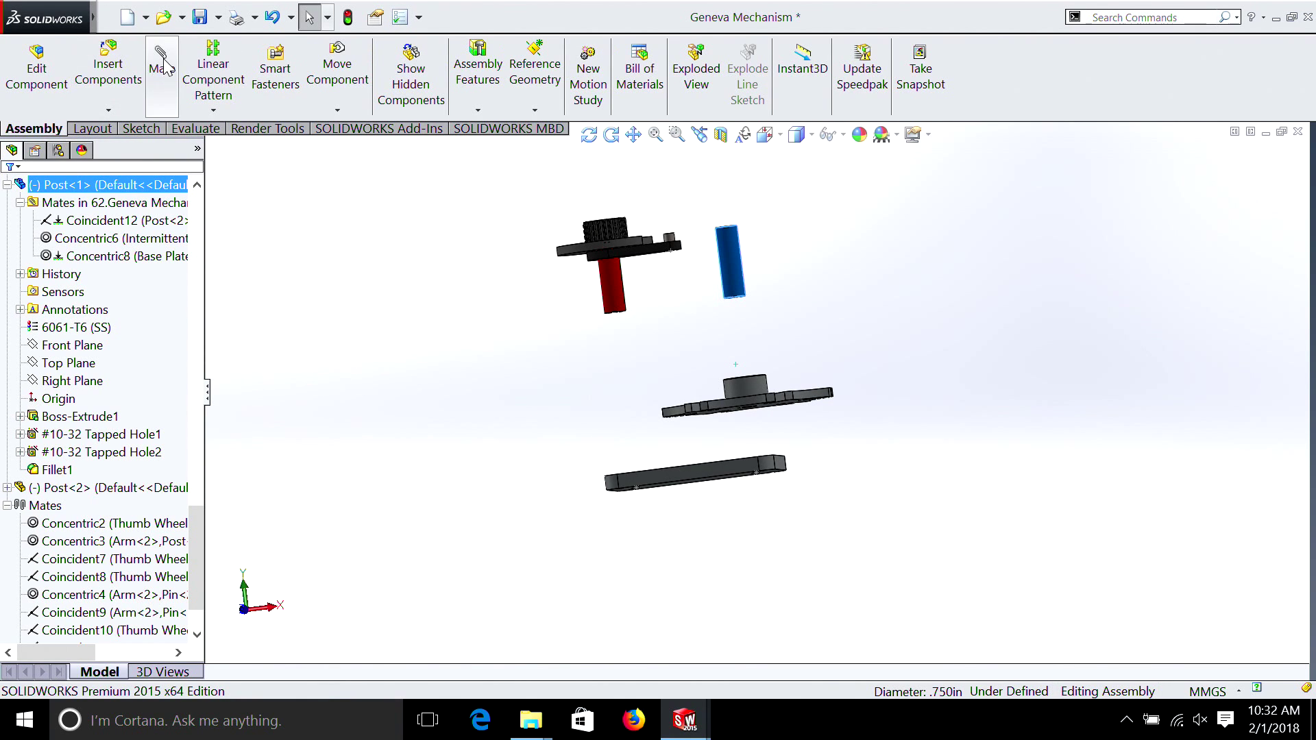
key(ctrl+7)
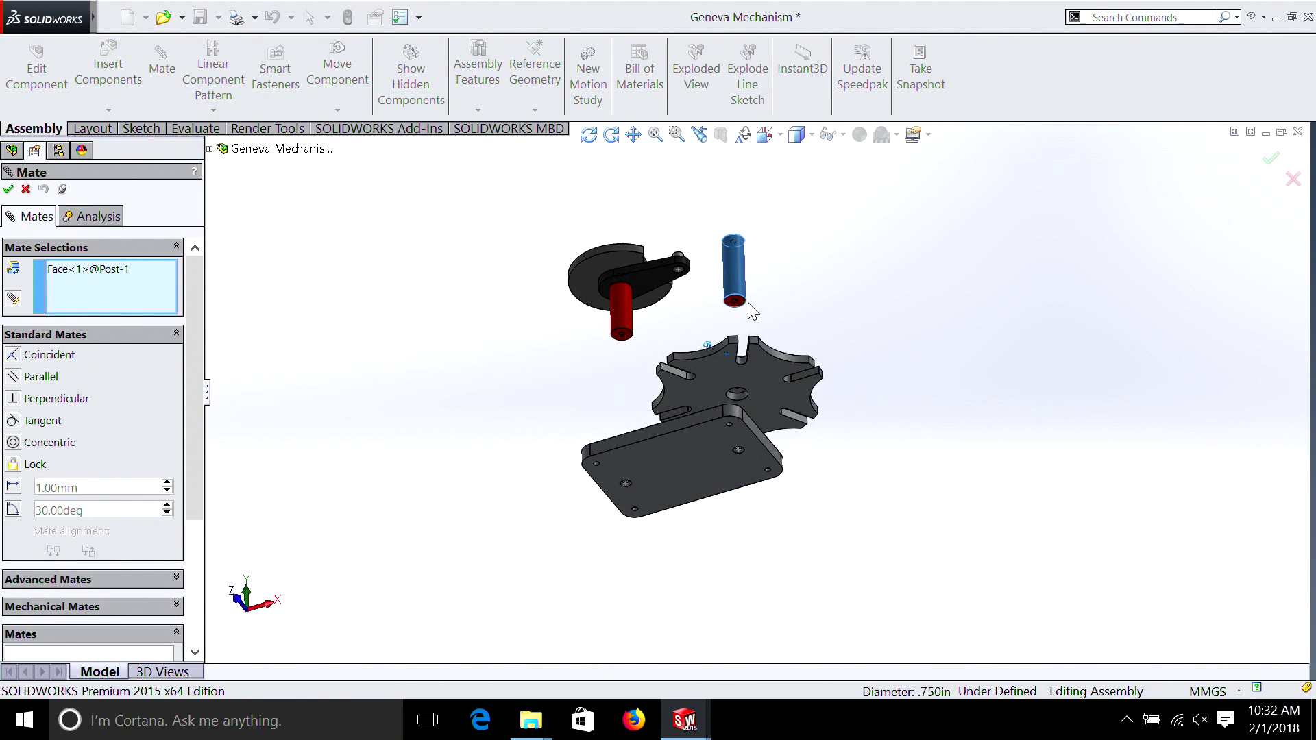
right_click(175, 297)
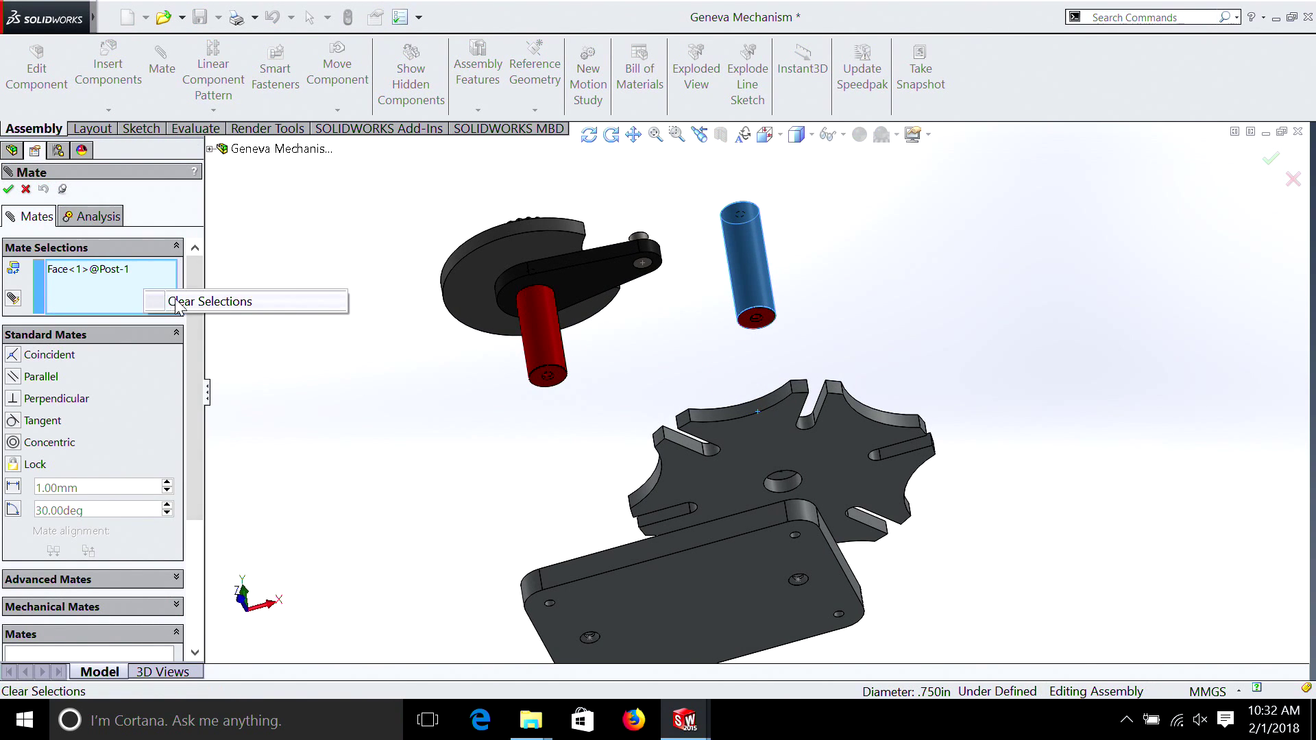
click(274, 294)
scroll(703, 325, down, 3)
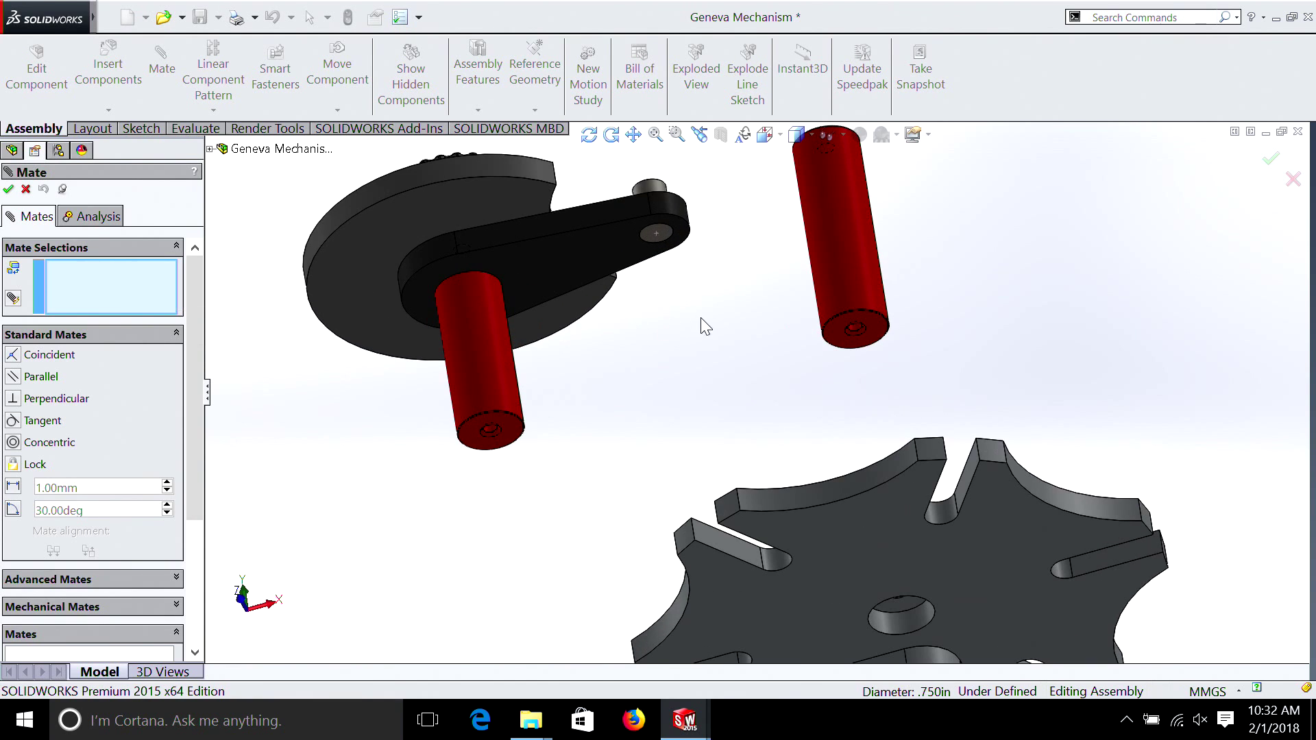
click(877, 332)
middle_drag(877, 332, 940, 525)
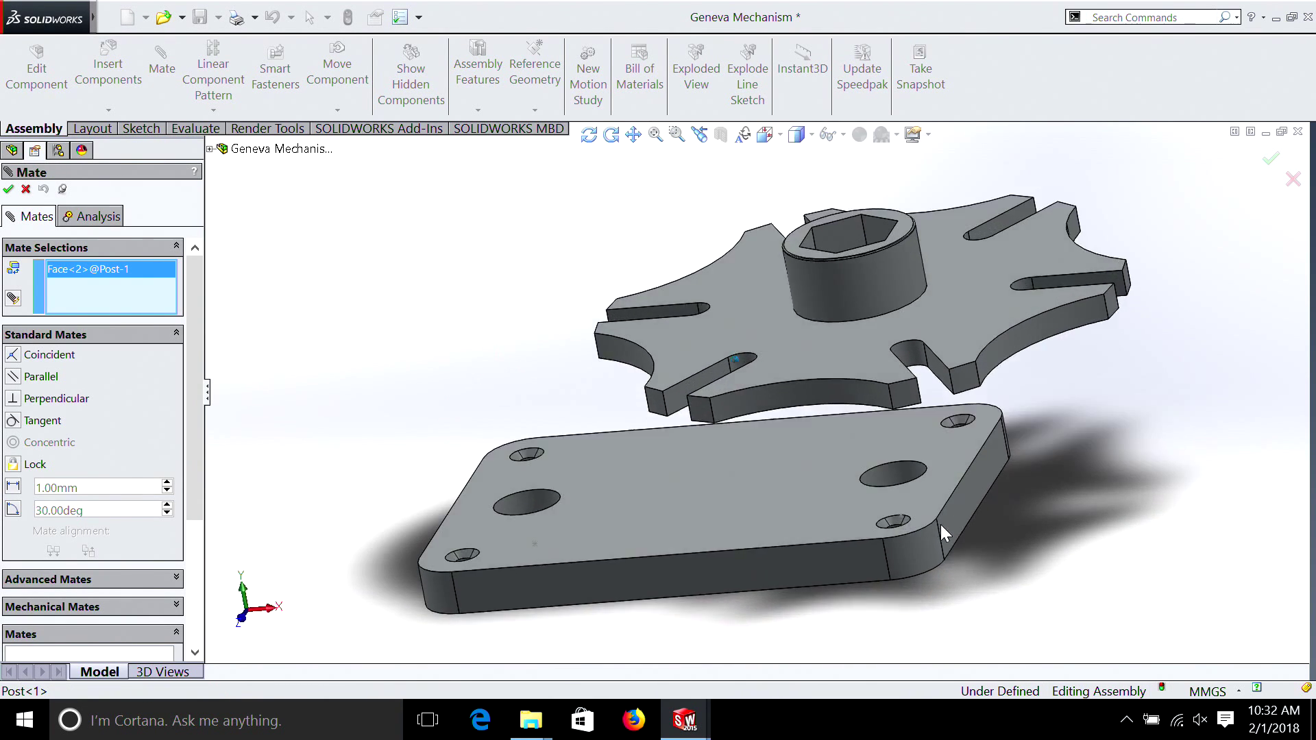
scroll(912, 420, down, 5)
scroll(862, 401, down, 3)
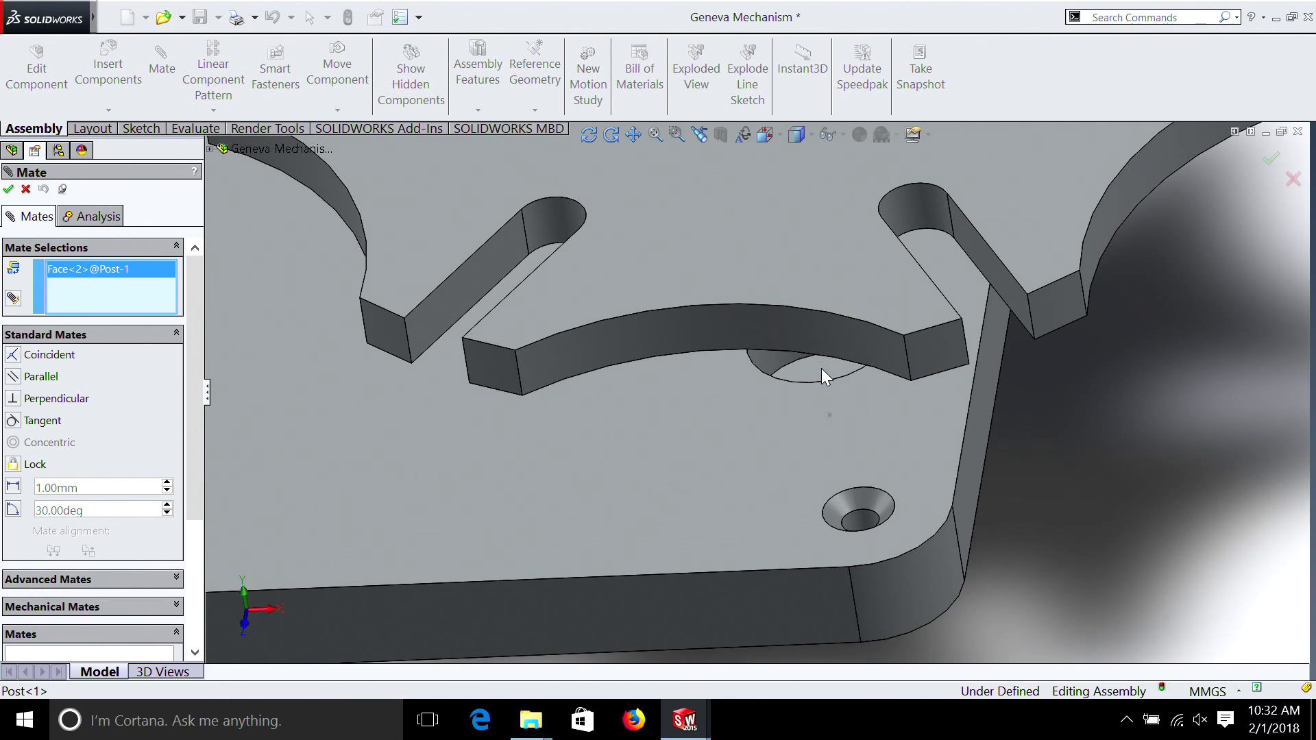
click(821, 368)
scroll(808, 363, up, 5)
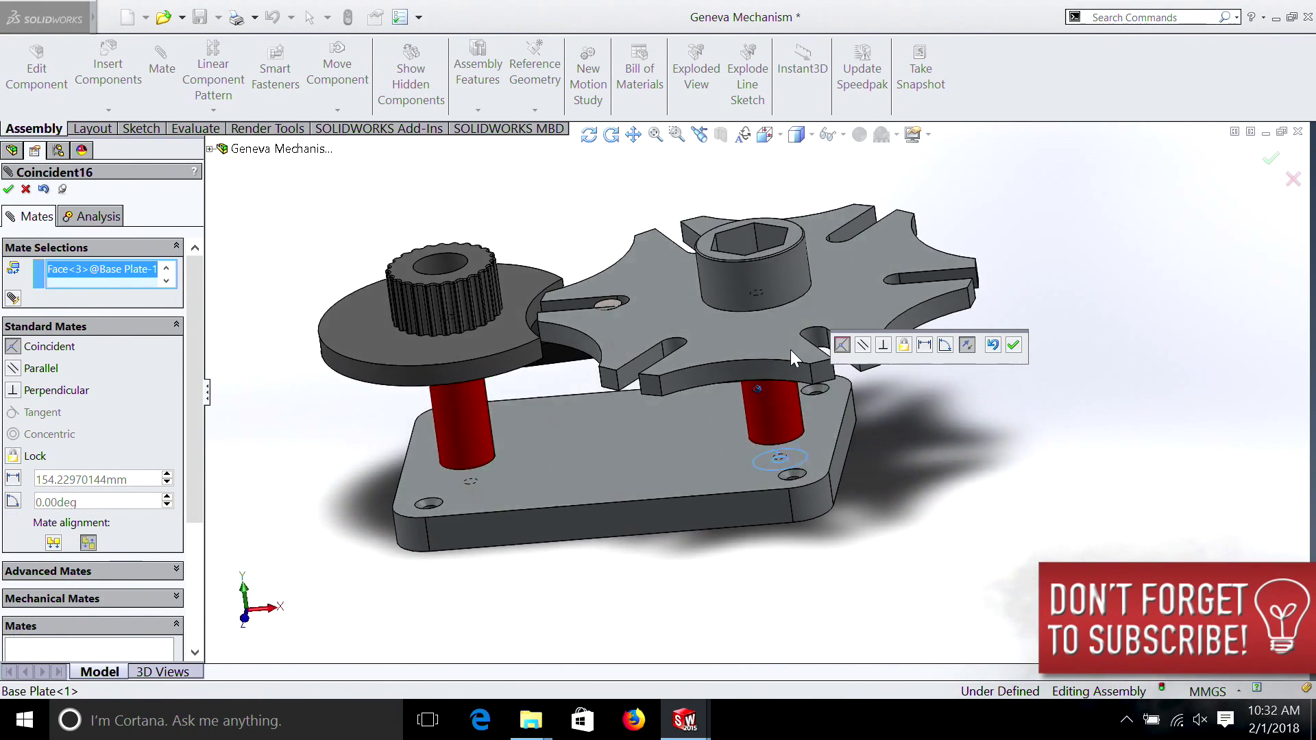
mouse_move(792, 358)
middle_down()
mouse_move(815, 394)
mouse_move(782, 372)
middle_up()
key(Return)
Mate the Geneva wheel's hole face coincident with the post's top face
drag(770, 362, 764, 296)
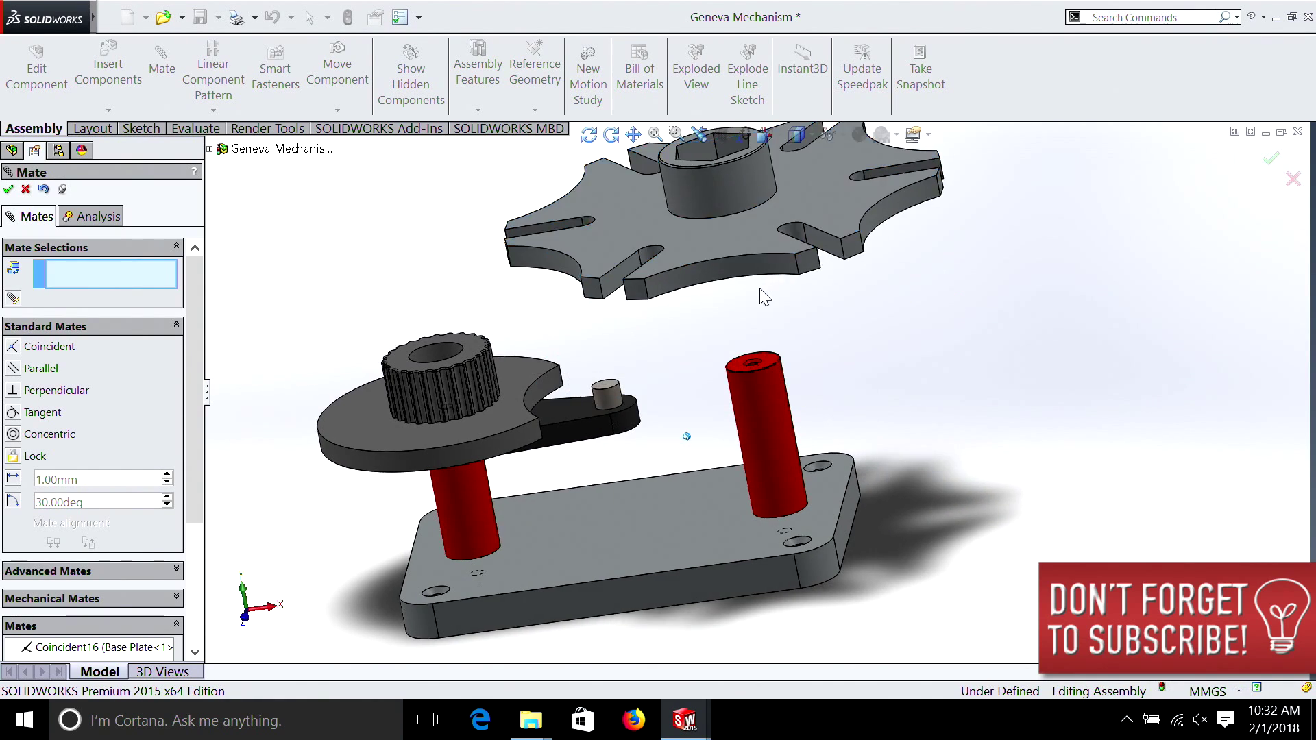
mouse_move(764, 296)
middle_down()
mouse_move(799, 343)
mouse_move(778, 298)
mouse_move(751, 294)
middle_up()
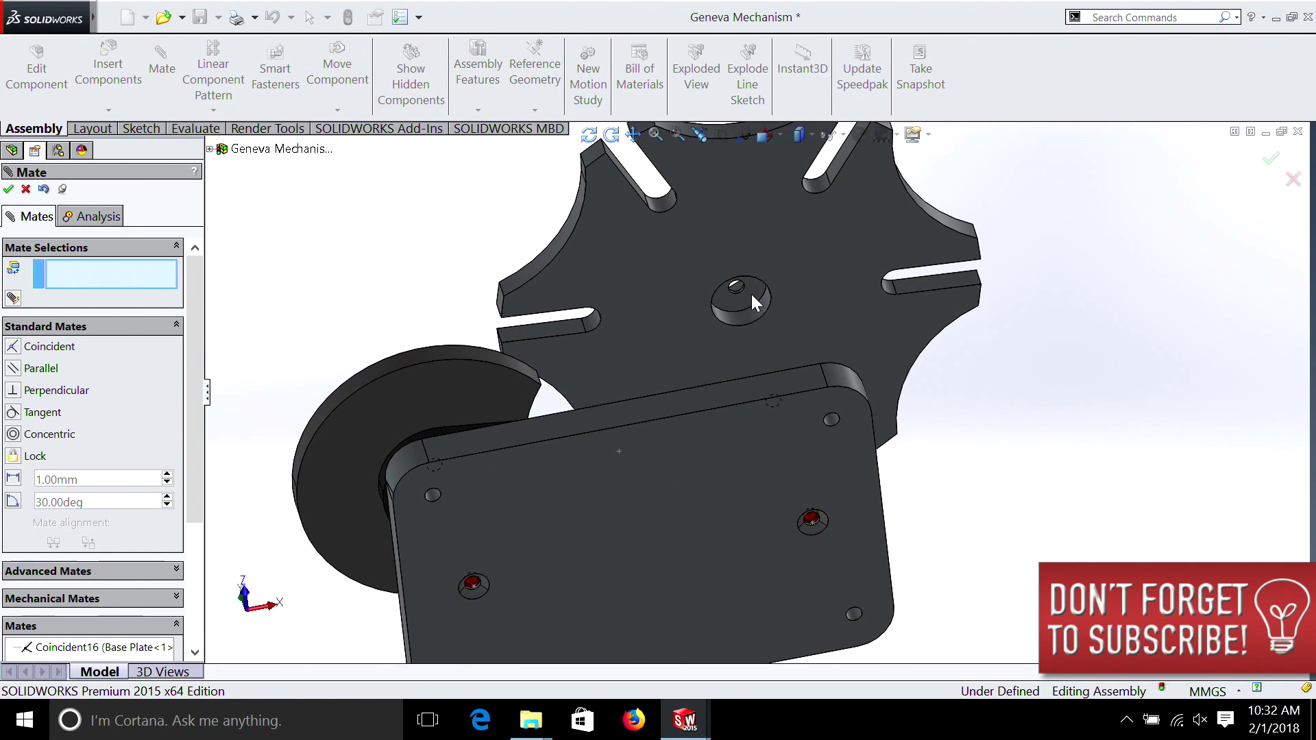
click(751, 294)
middle_drag(800, 380, 775, 327)
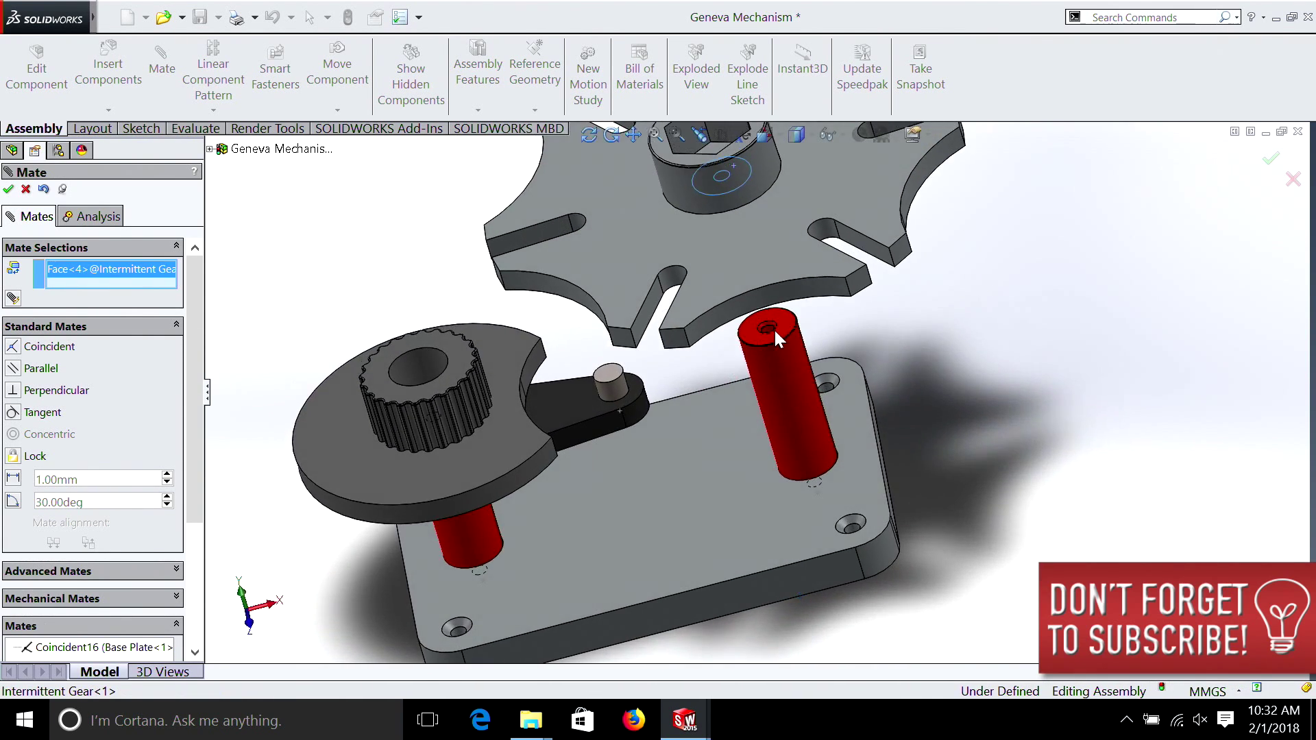
click(784, 330)
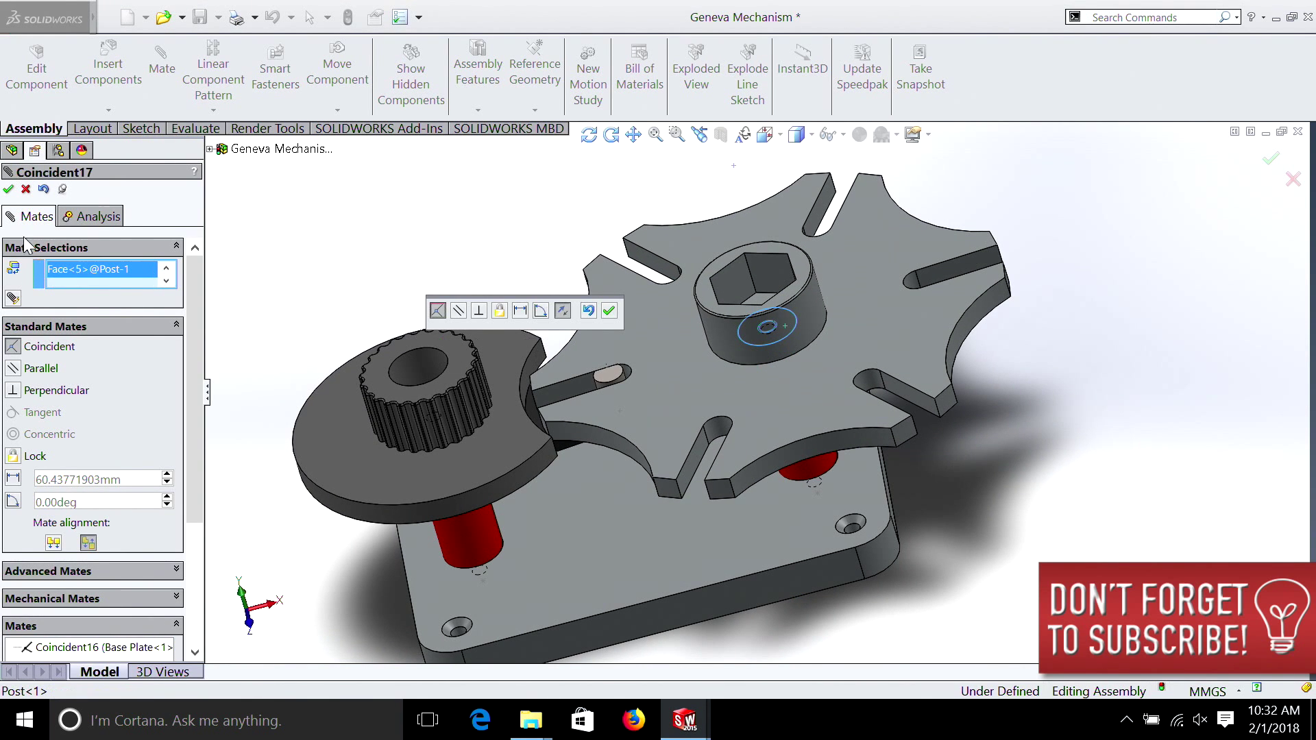
click(8, 189)
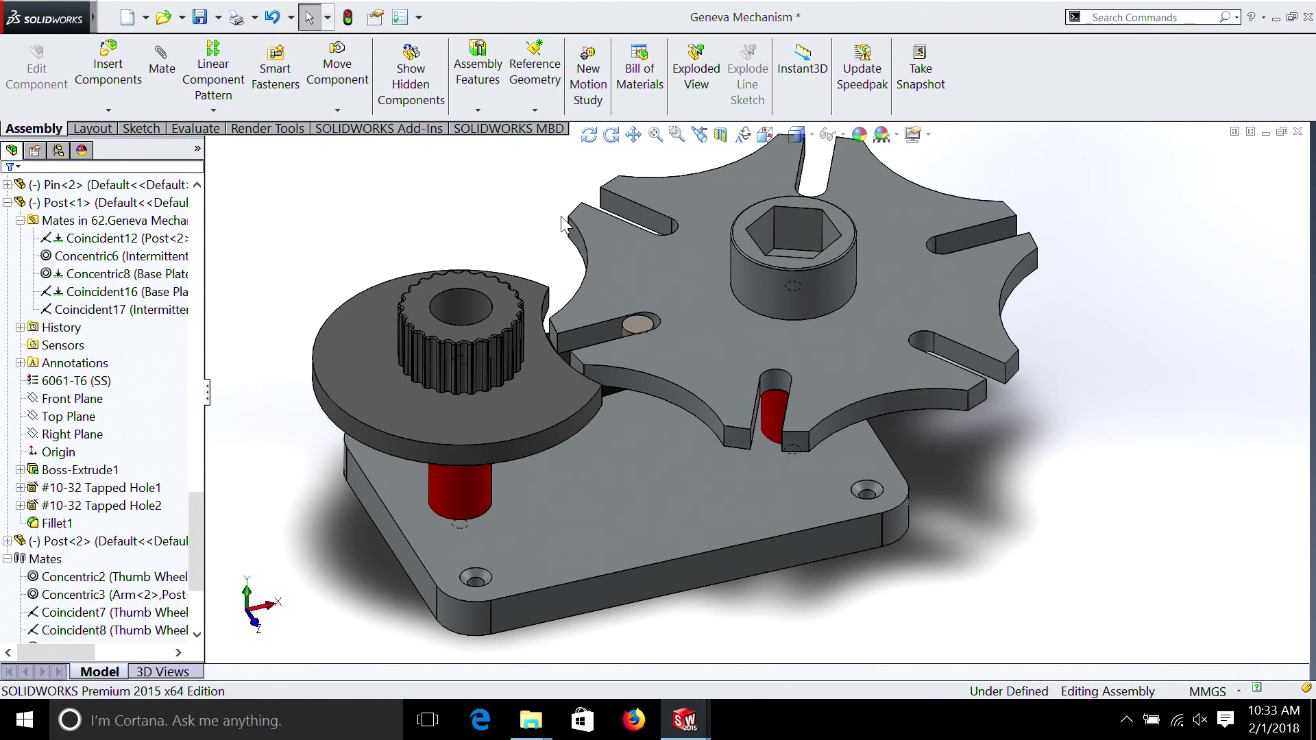
Set PhotoView 360 output to 1920X1080 (16:9) with Best final render quality
click(267, 128)
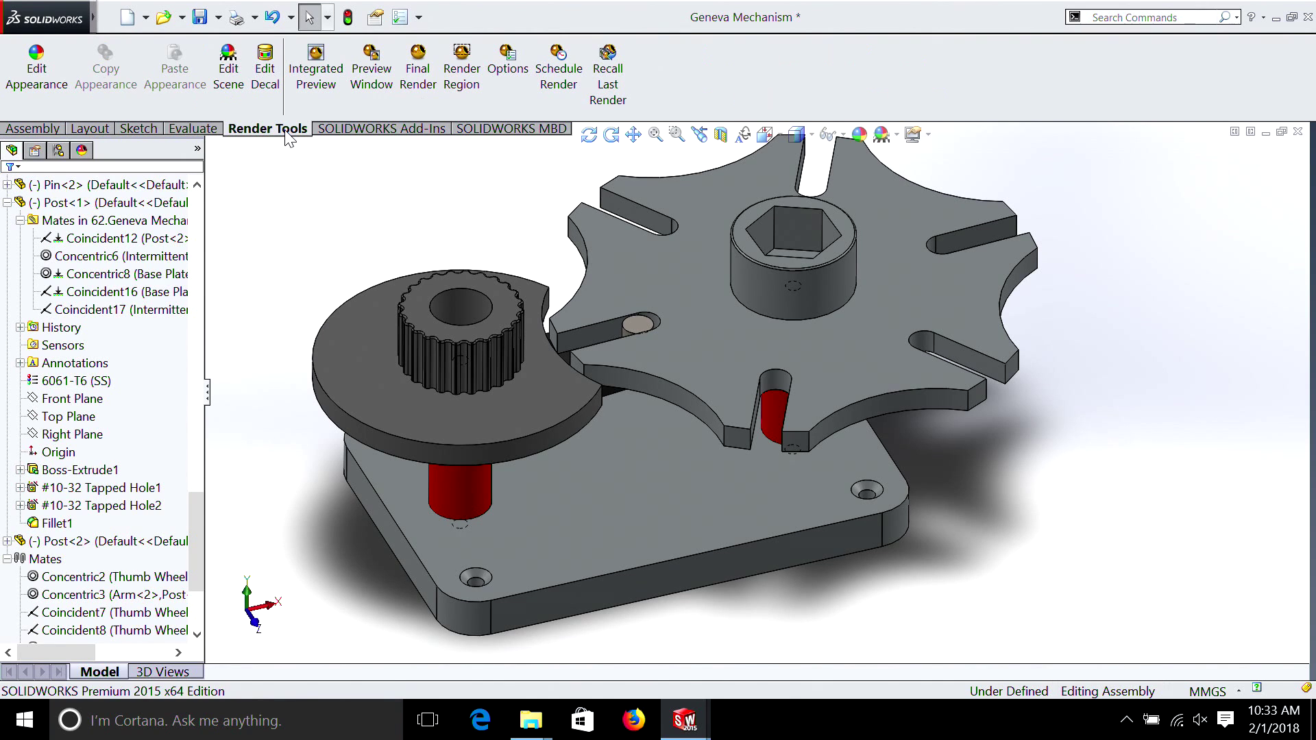
click(506, 62)
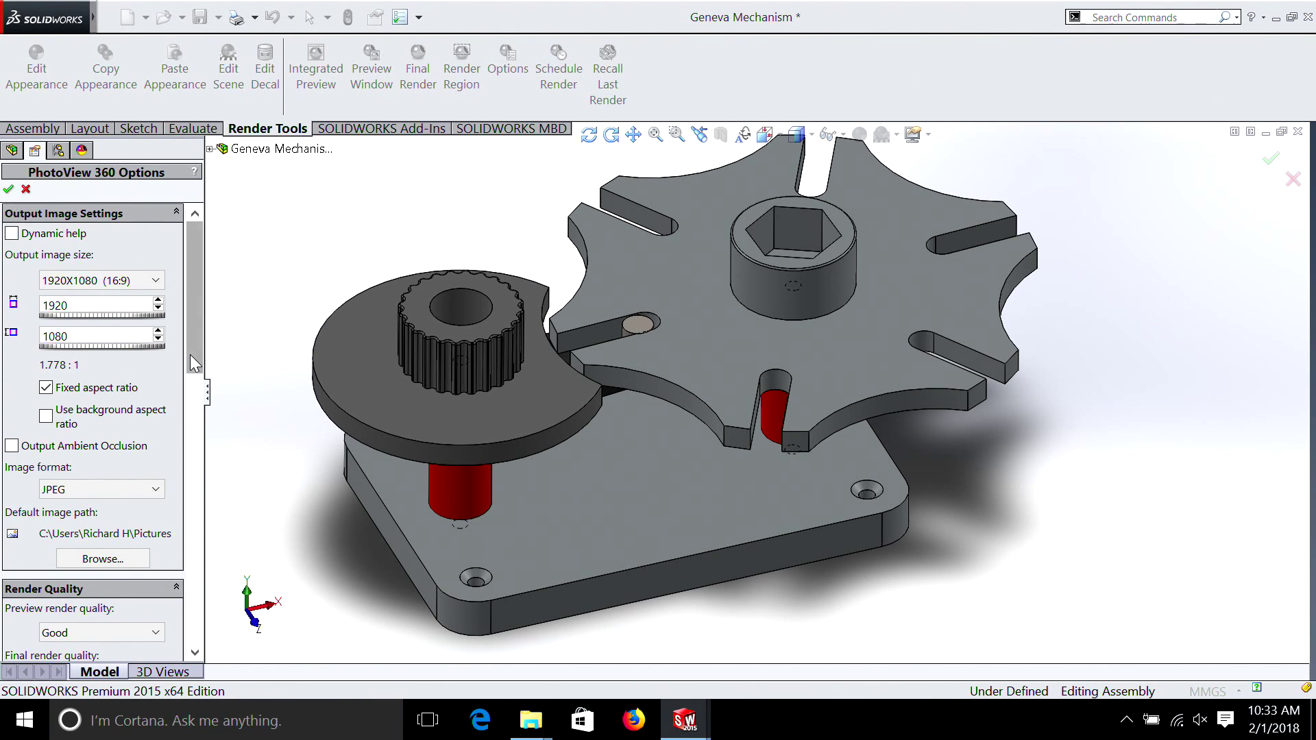
drag(194, 364, 195, 480)
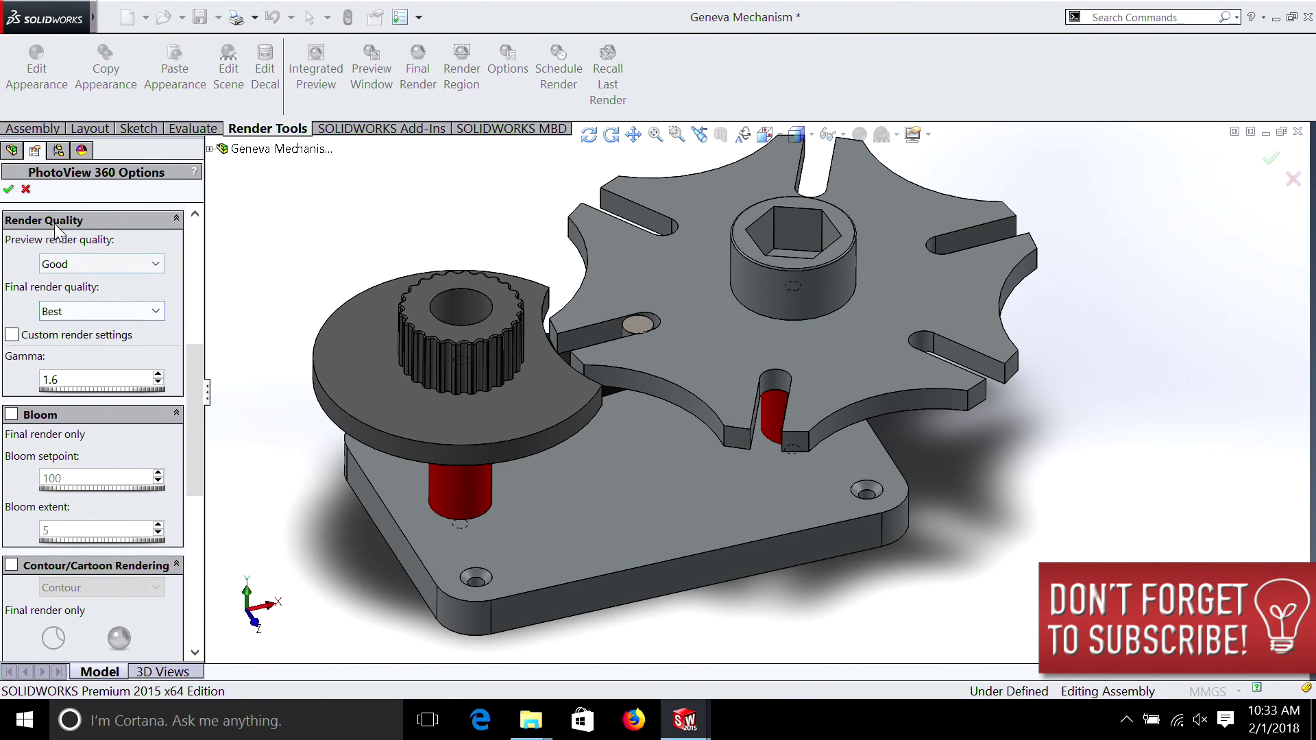
click(8, 190)
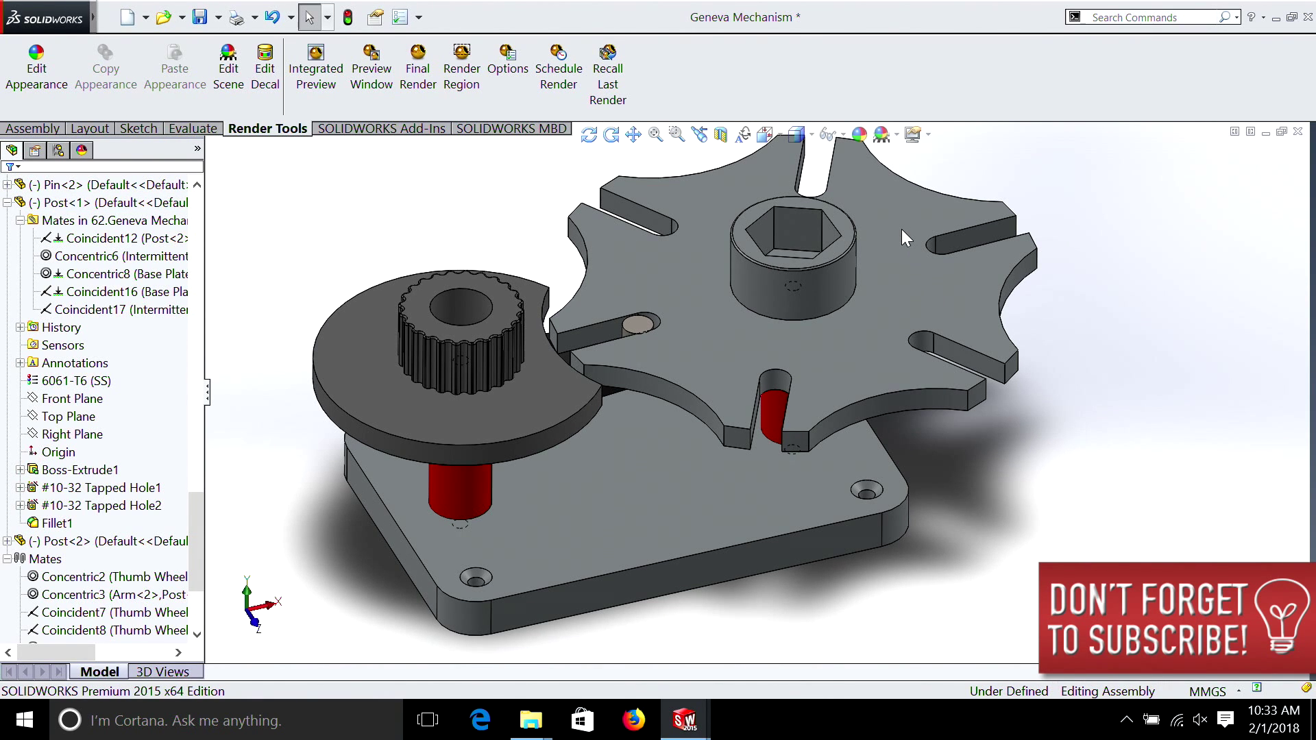
Apply the Plain White scene to the Geneva mechanism assembly
scroll(899, 208, up, 2)
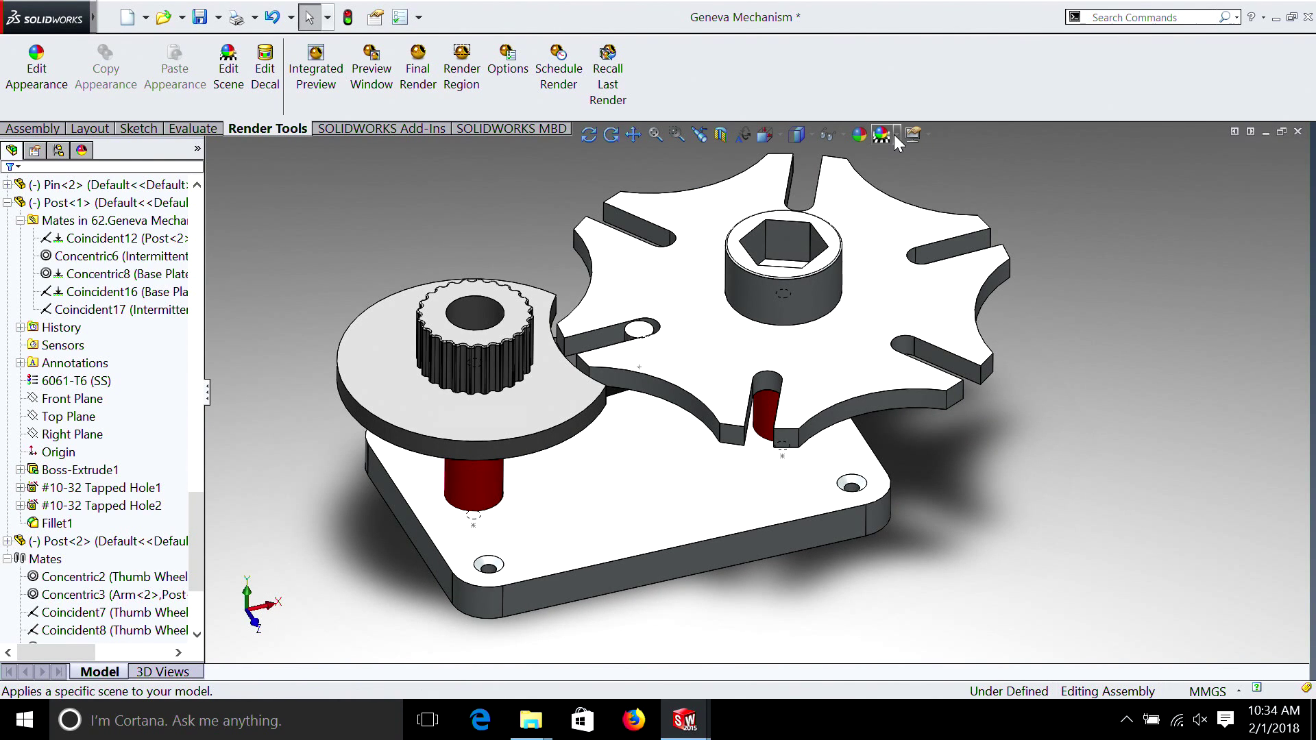
click(897, 135)
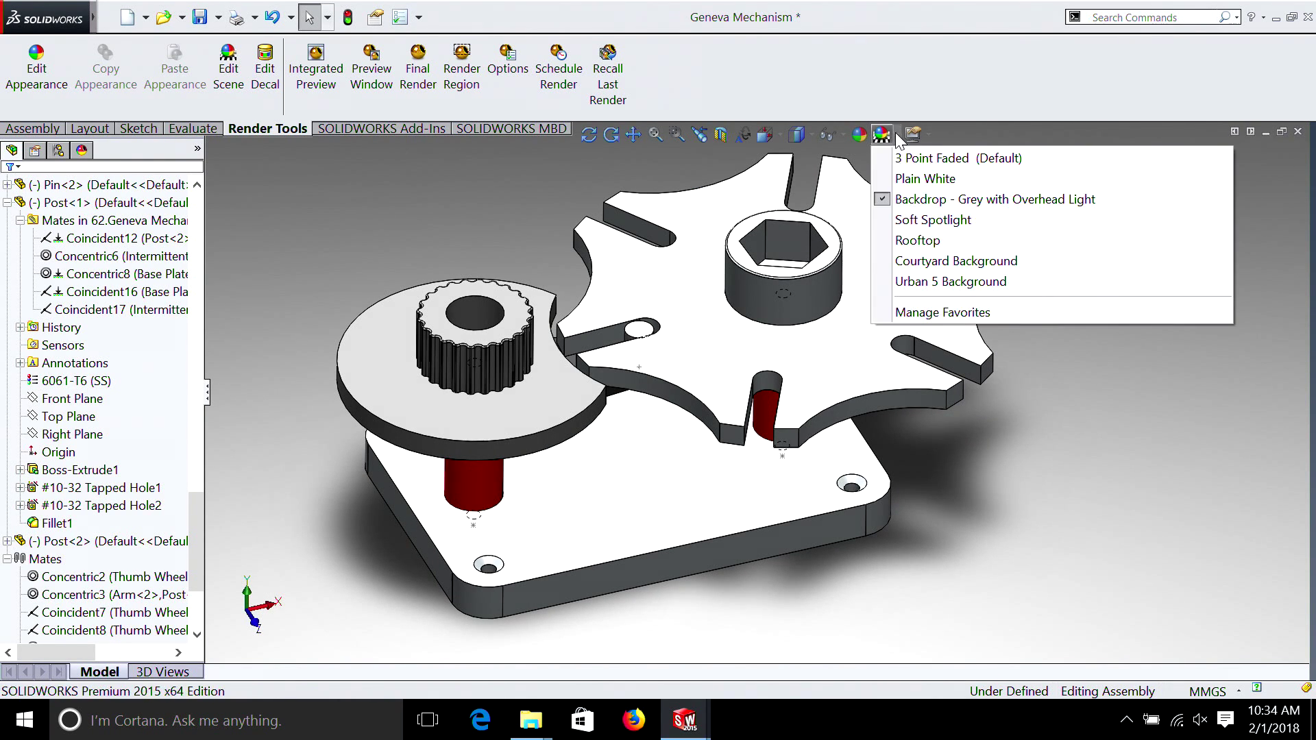
click(912, 134)
click(886, 138)
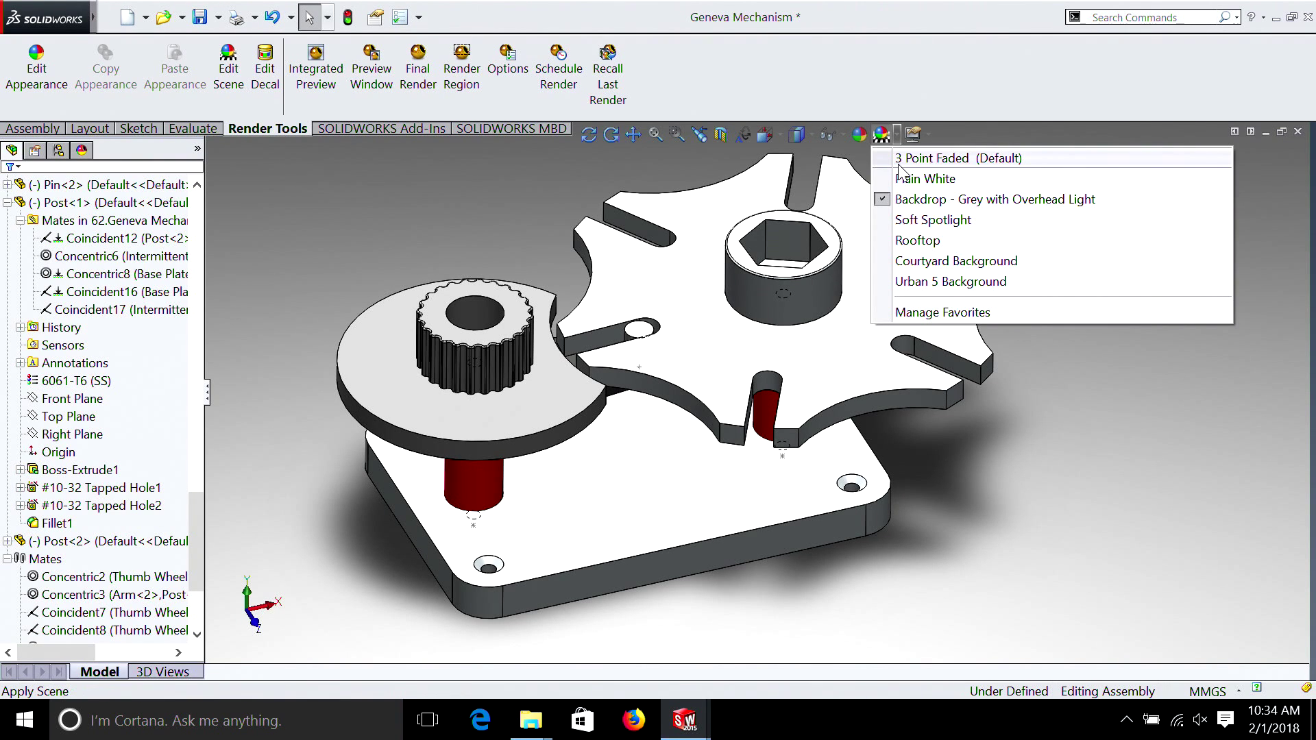
click(897, 162)
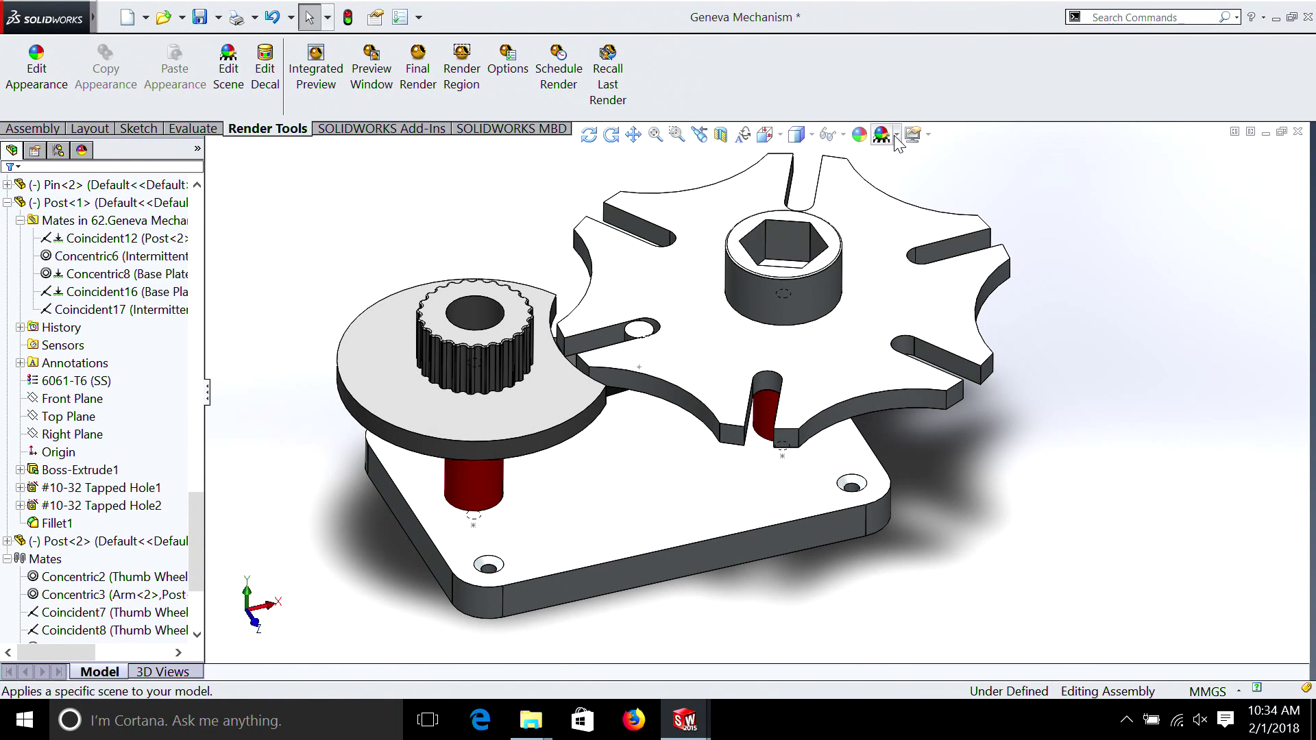
click(896, 136)
click(924, 181)
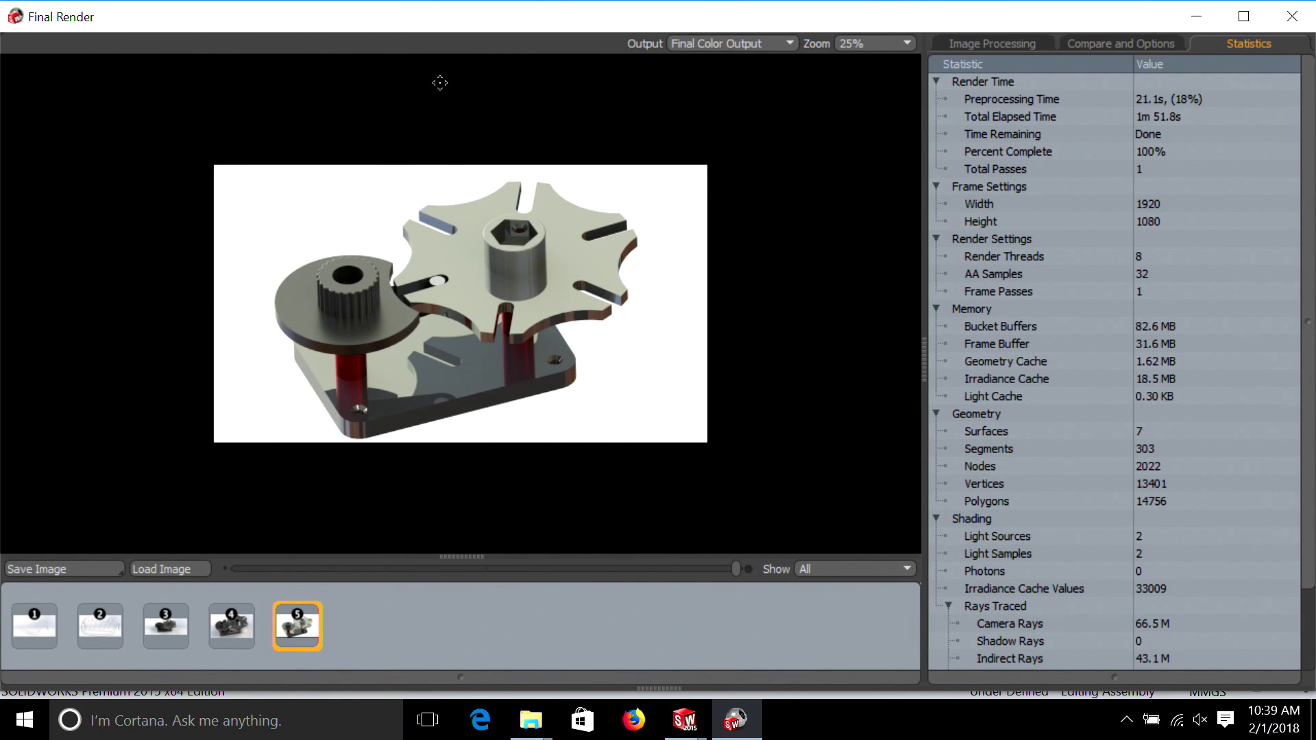
Save the finished Final Render as an image file
click(93, 565)
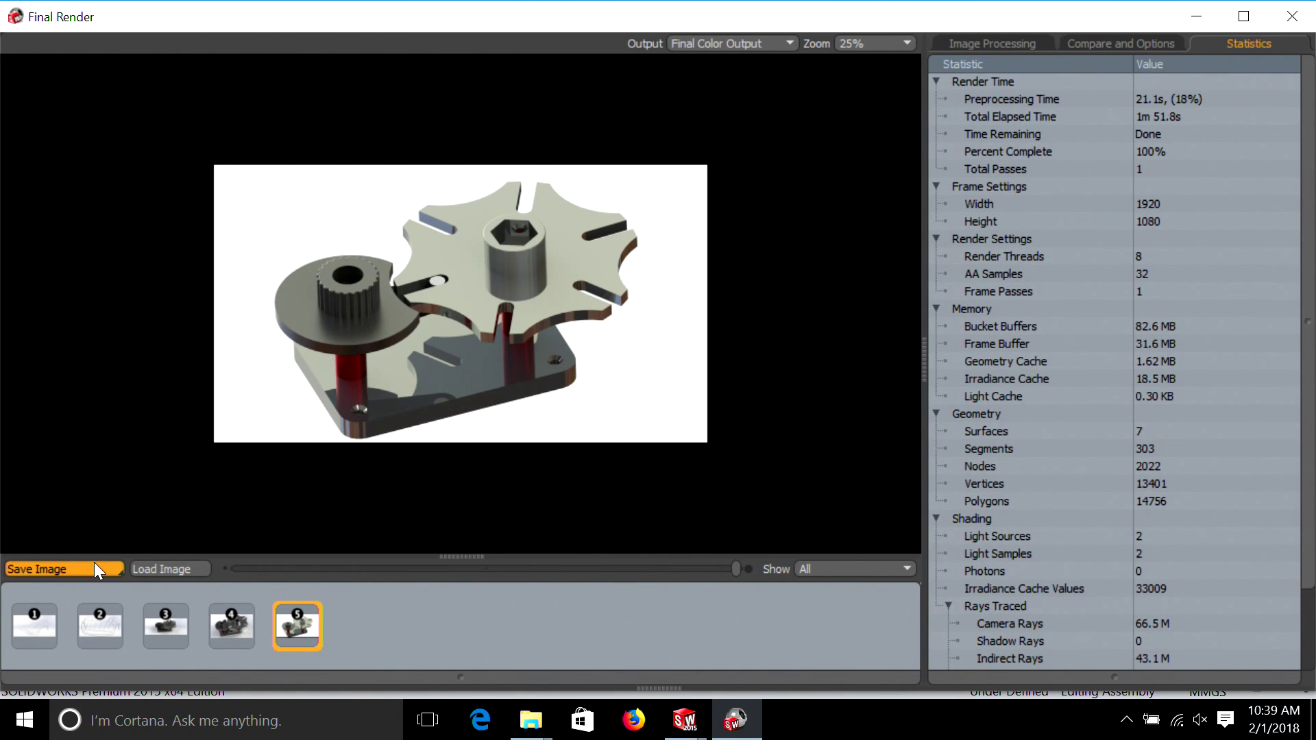